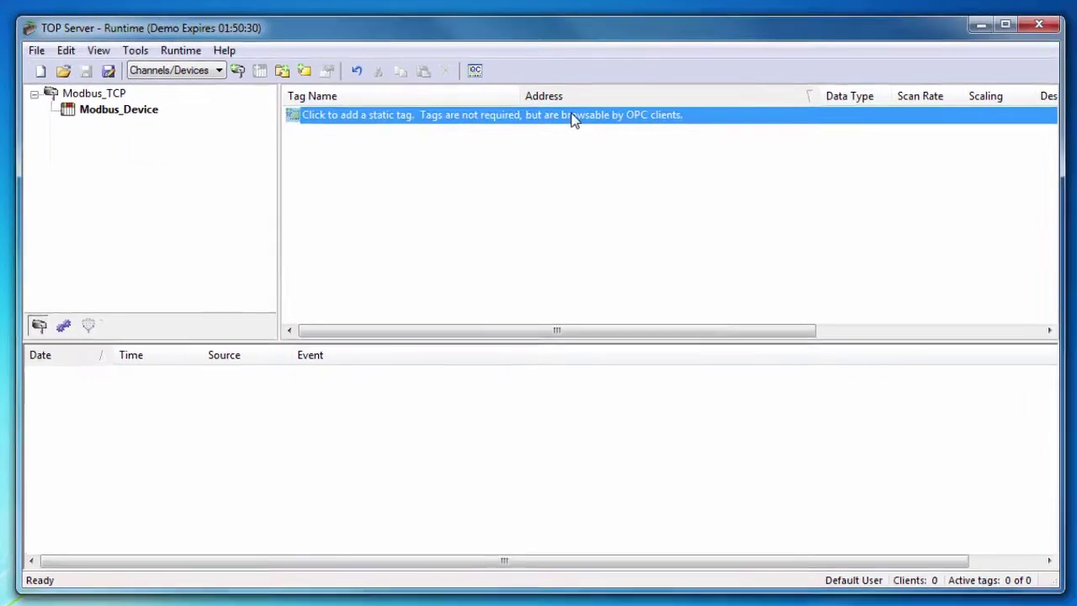
# Add a static tag Test_Tag at address 40001 (Word) to Modbus_Device and confirm it.
pyautogui.click(572, 121)
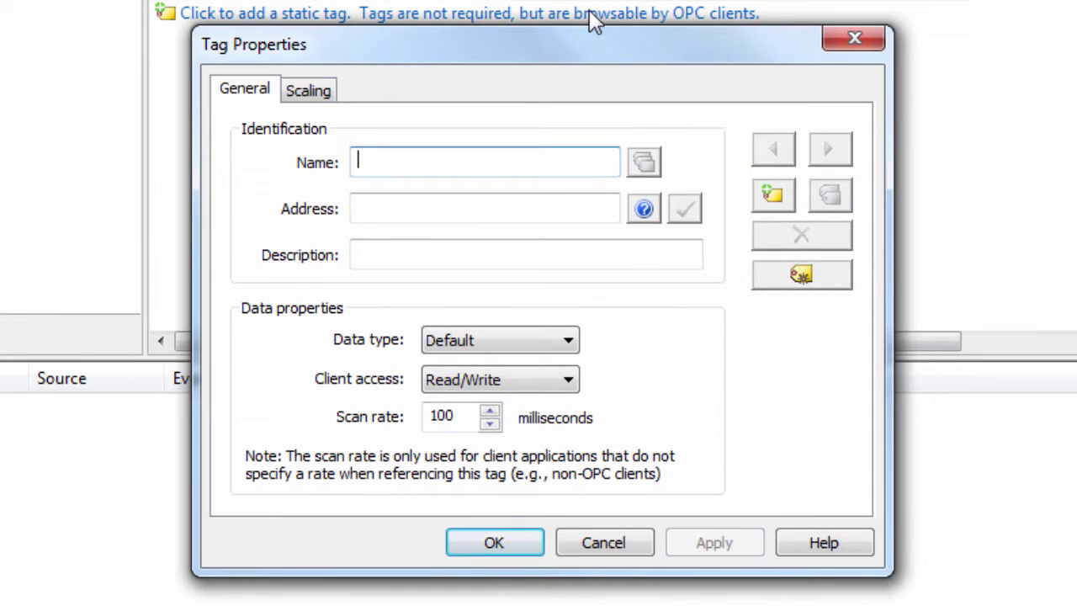
pyautogui.write('Test_')
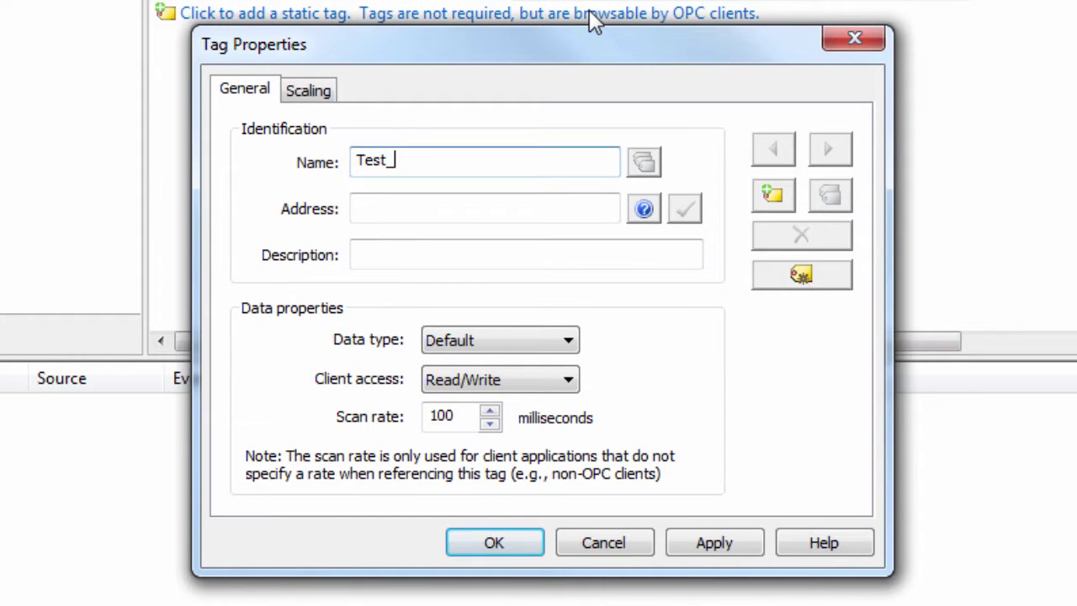
pyautogui.write('Tag')
pyautogui.press('Tab')
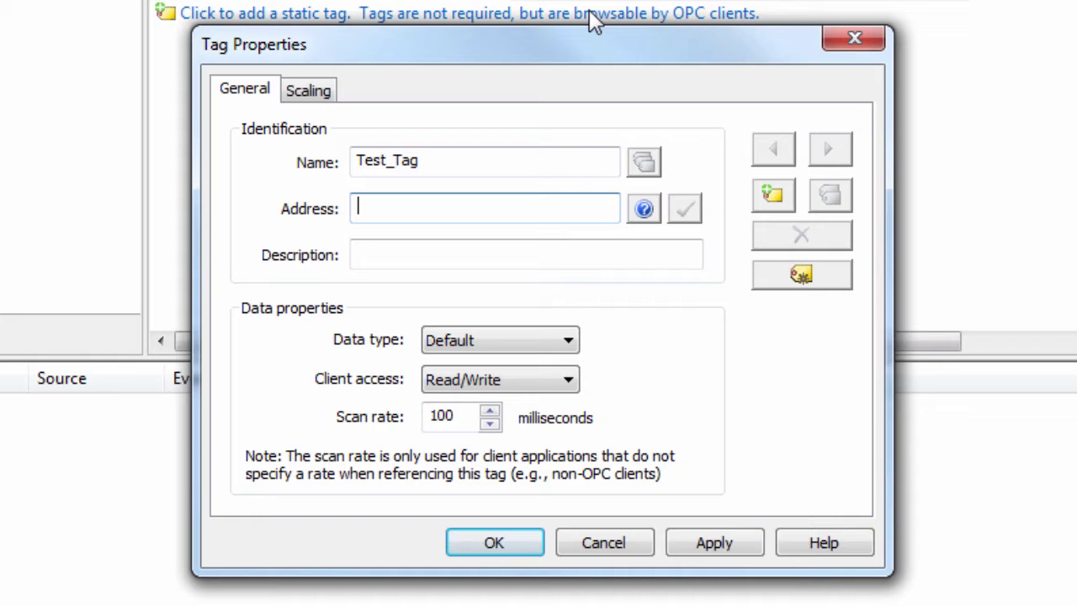
pyautogui.write('40001')
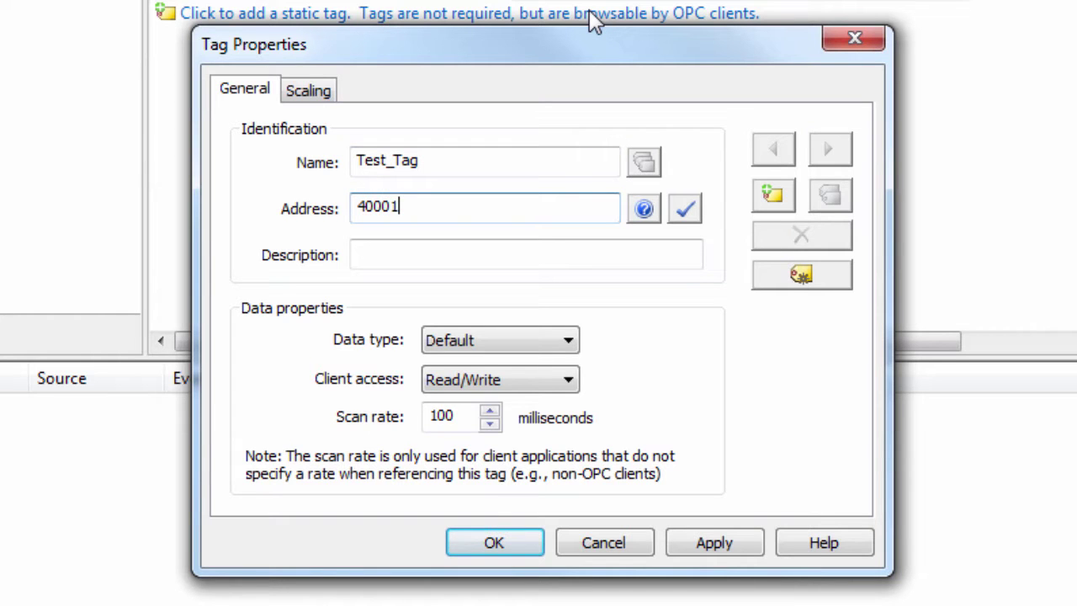
pyautogui.click(716, 552)
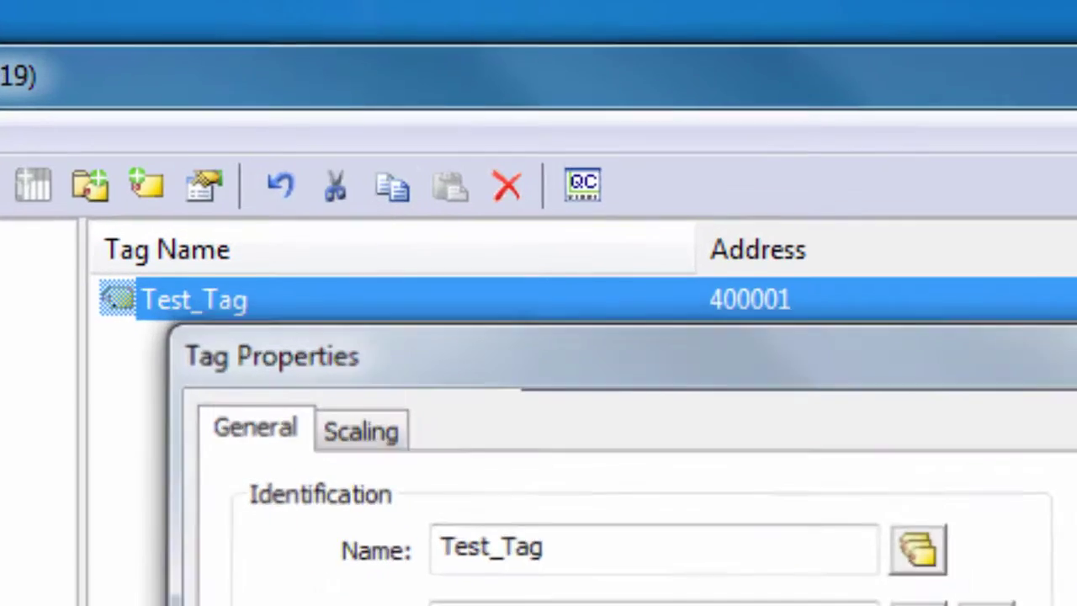
pyautogui.click(536, 547)
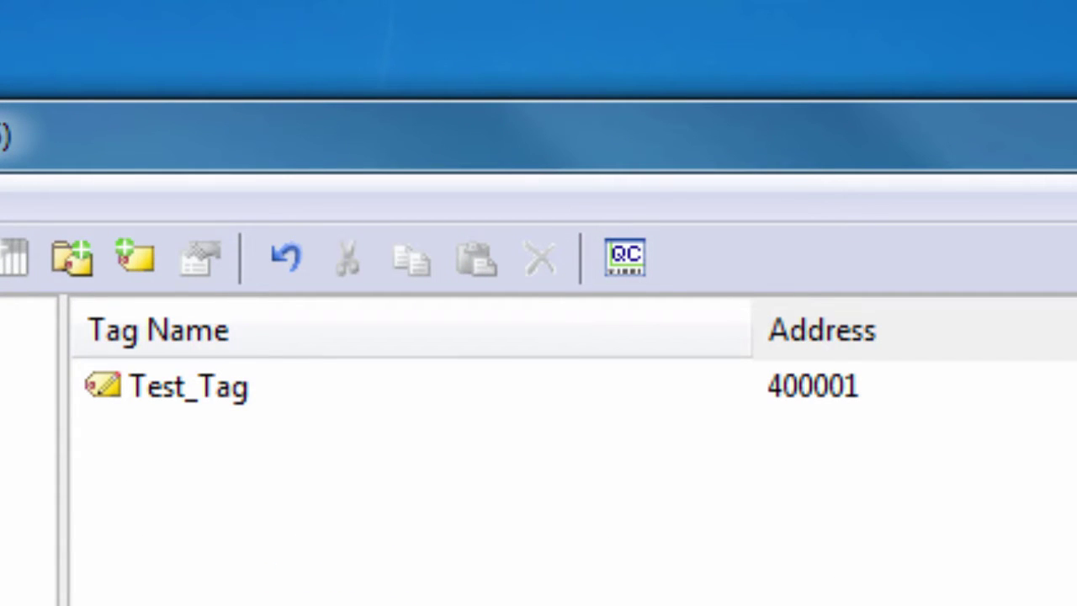
# Launch OPC Quick Client from the Software Toolbox > TOP Server 5 Start menu group.
pyautogui.click(633, 278)
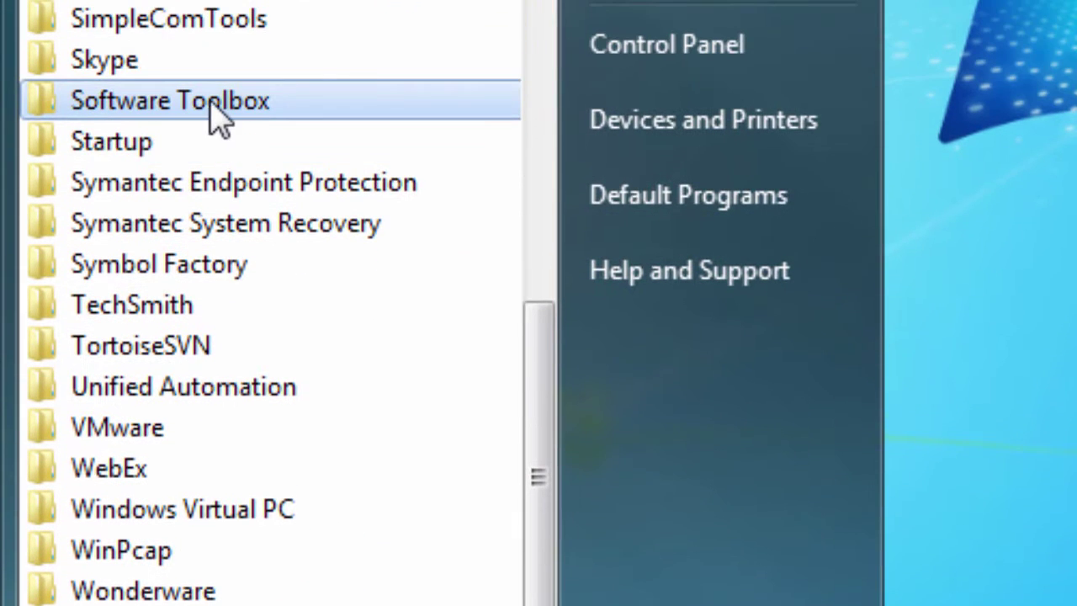
pyautogui.click(212, 103)
pyautogui.click(240, 469)
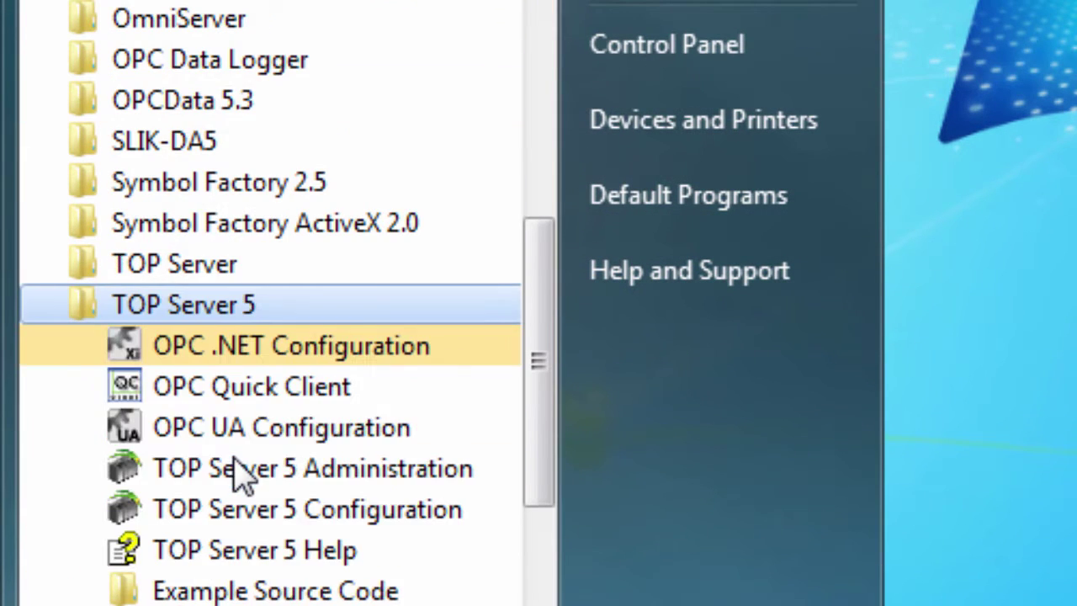
pyautogui.click(376, 389)
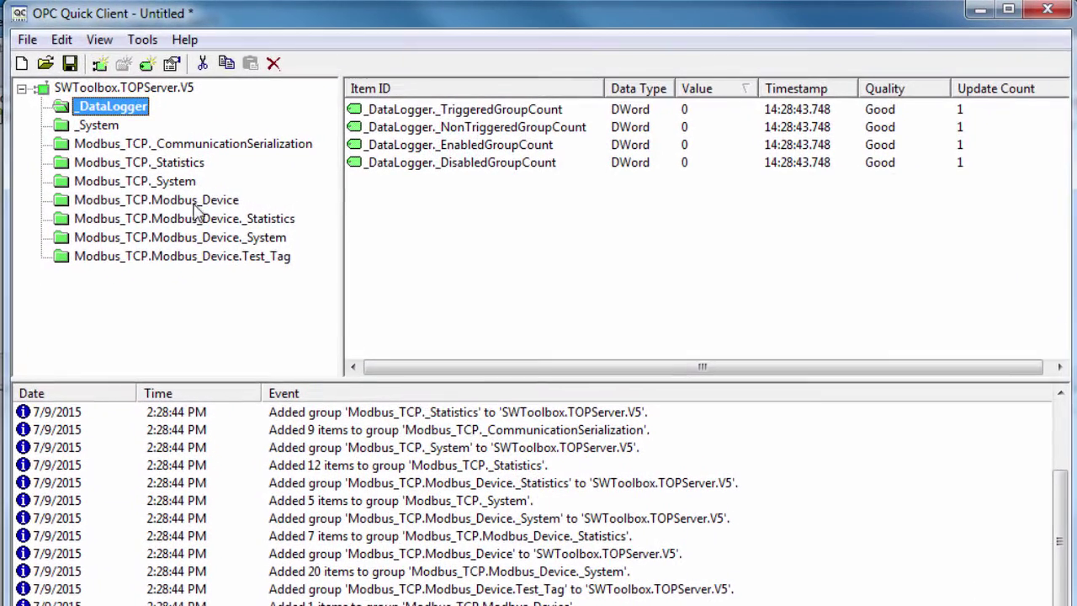
# Browse Modbus_Device (Test_Tag 44564, Good), the _Statistics and _System groups, then close Quick Client.
pyautogui.click(168, 202)
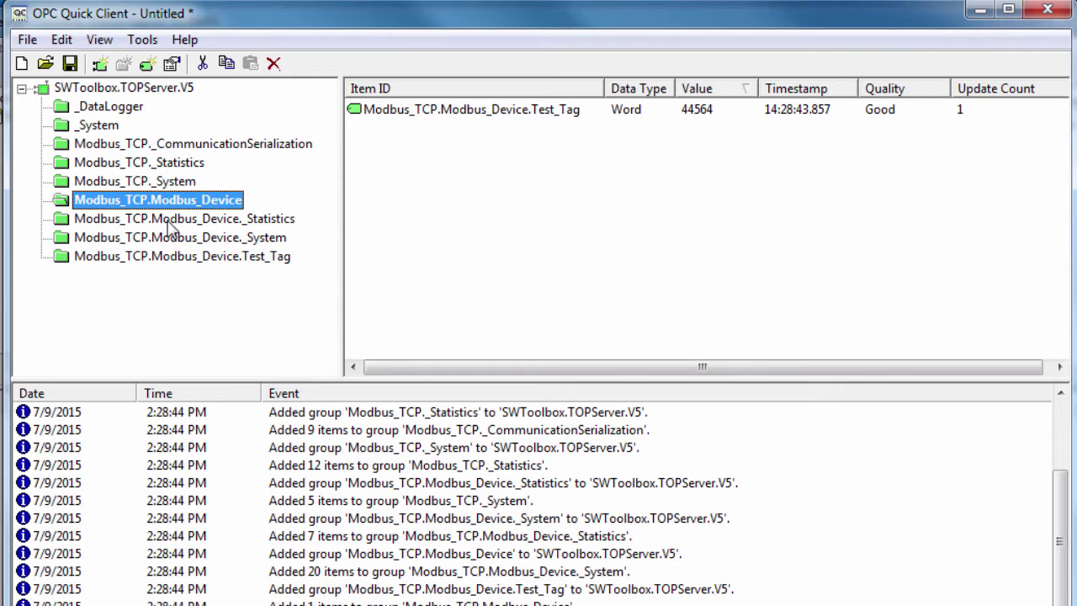
pyautogui.click(158, 163)
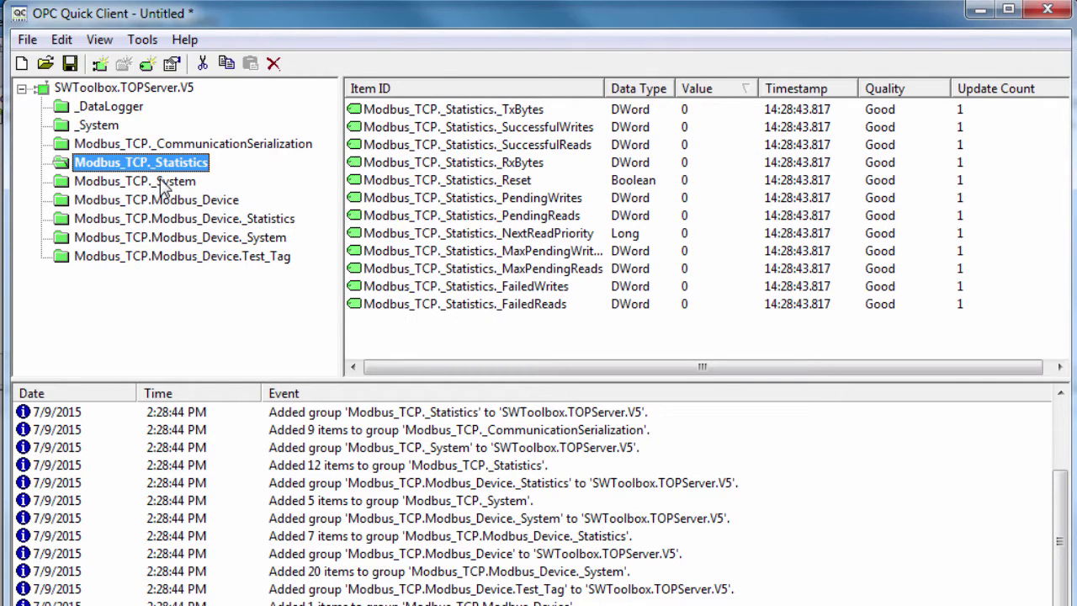
pyautogui.click(163, 183)
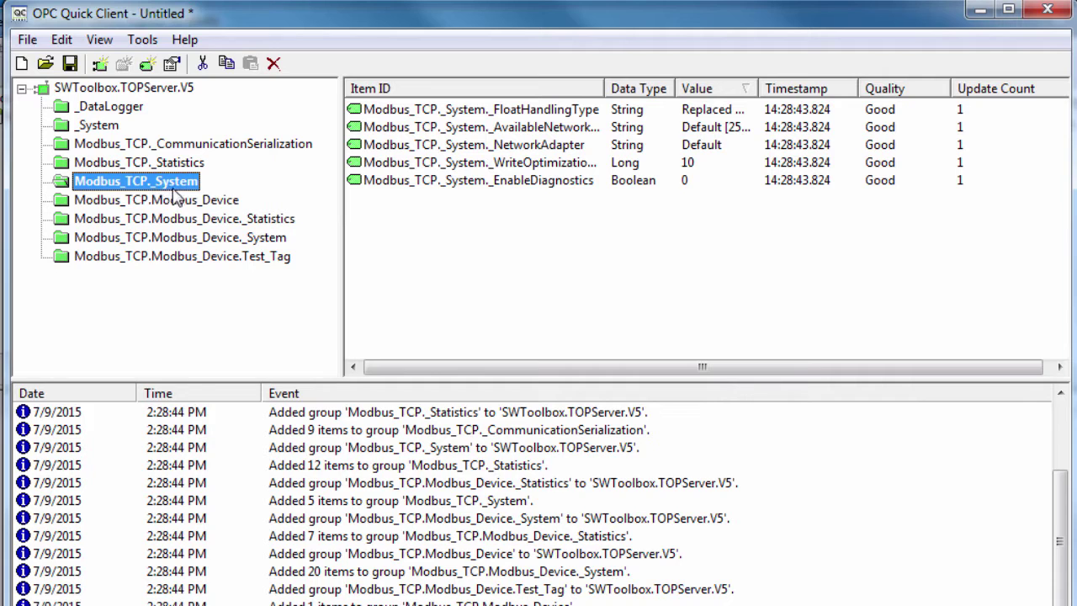
pyautogui.click(202, 222)
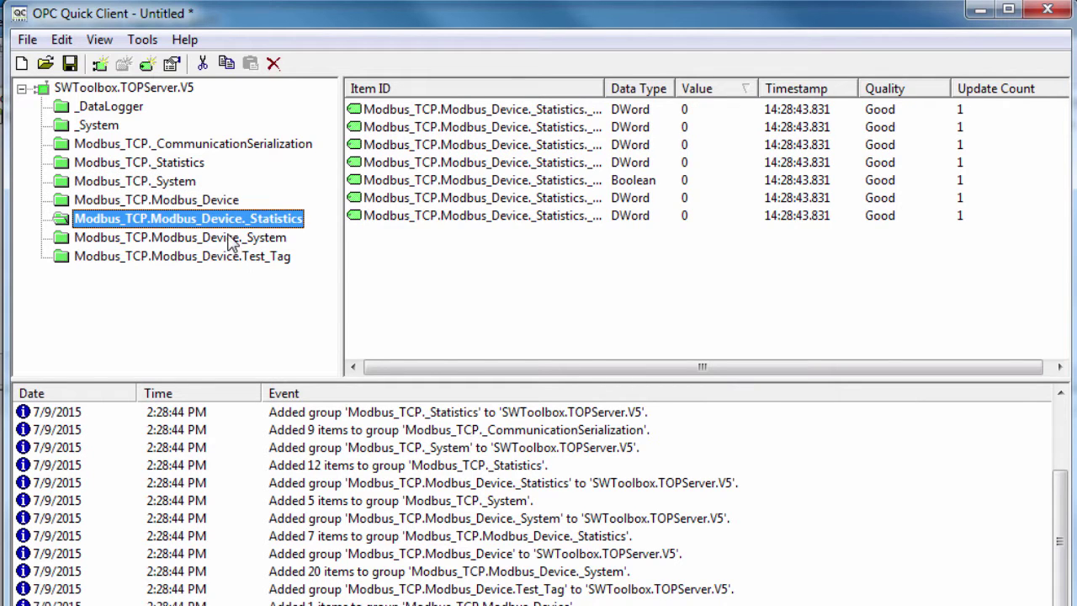
pyautogui.click(235, 240)
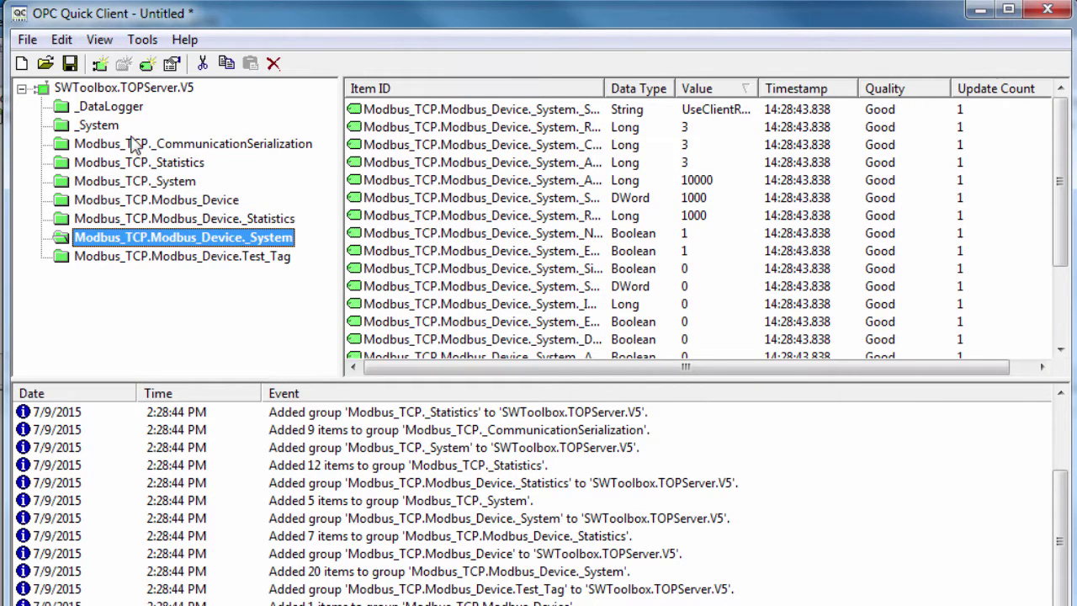
pyautogui.click(104, 127)
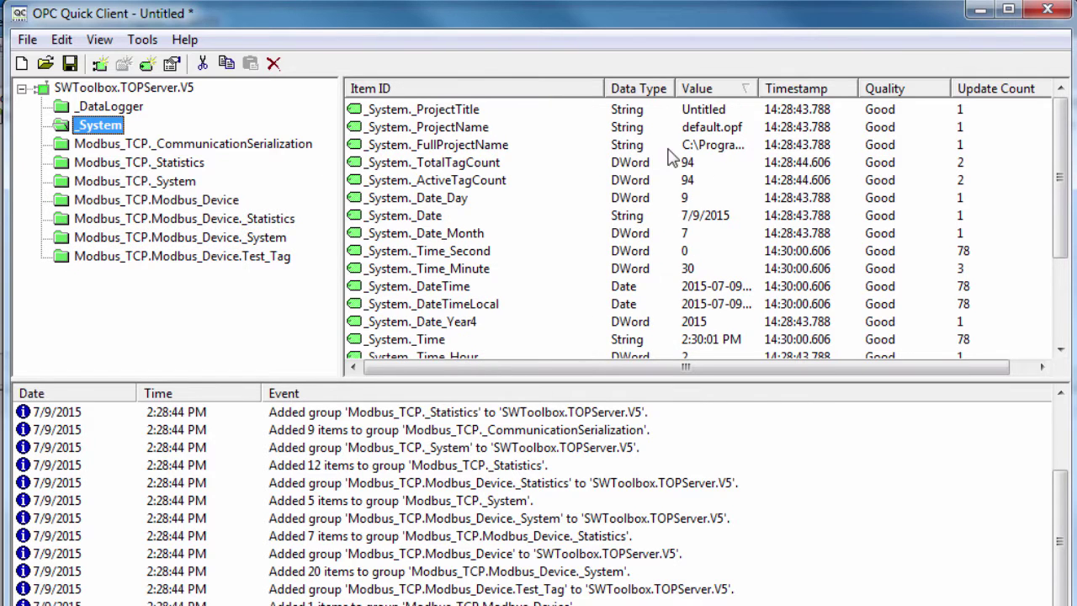
pyautogui.moveTo(1055, 160); pyautogui.dragTo(1049, 137)
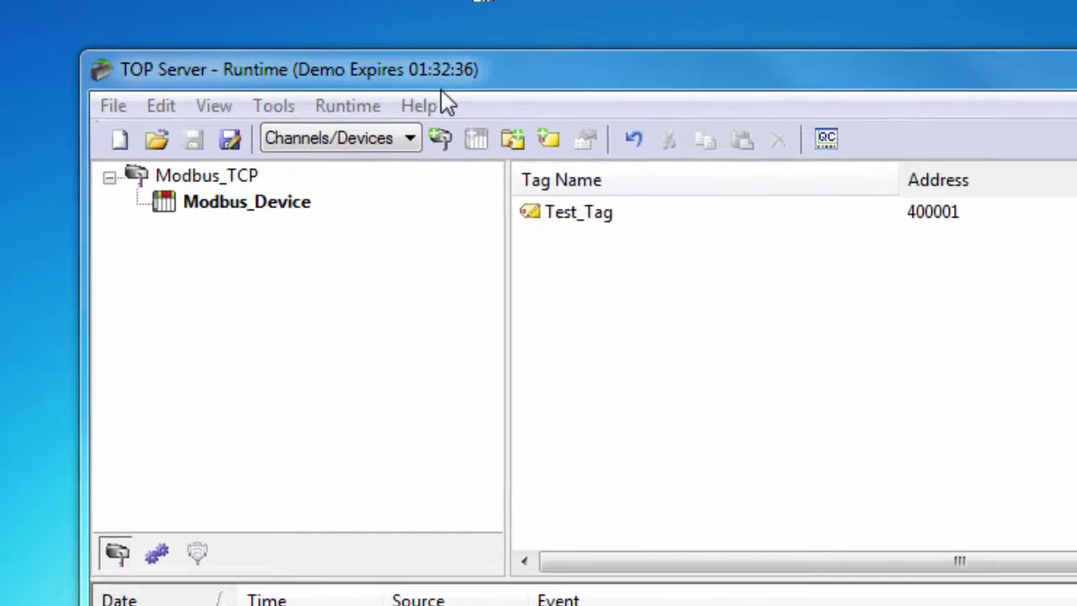
# Open Server Help and expand Modbus TCP/IP Ethernet in the Contents tree to Launch Driver Help.
pyautogui.click(247, 59)
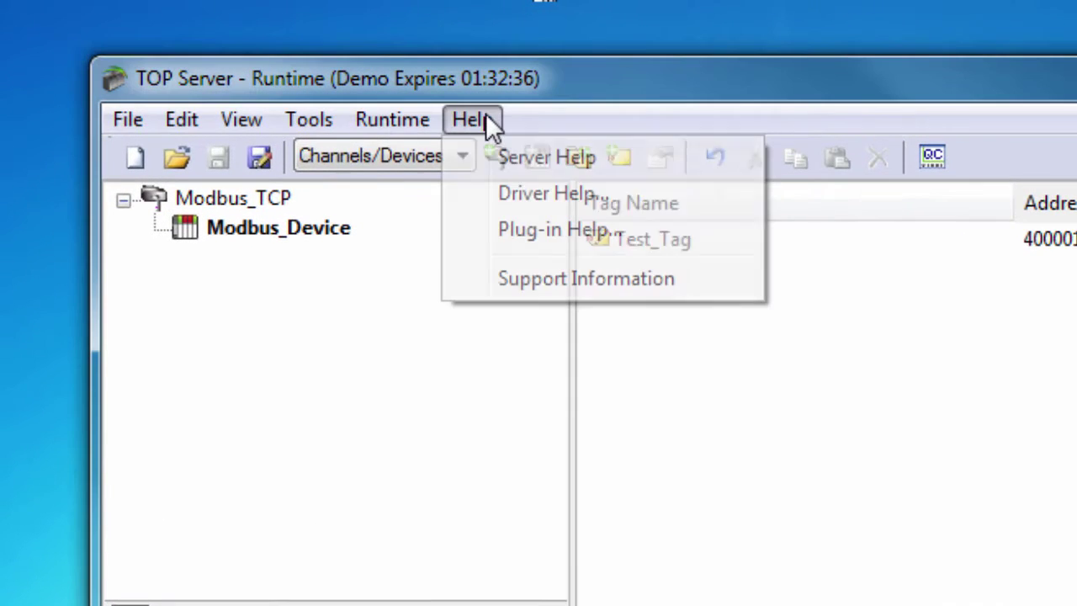
pyautogui.click(671, 157)
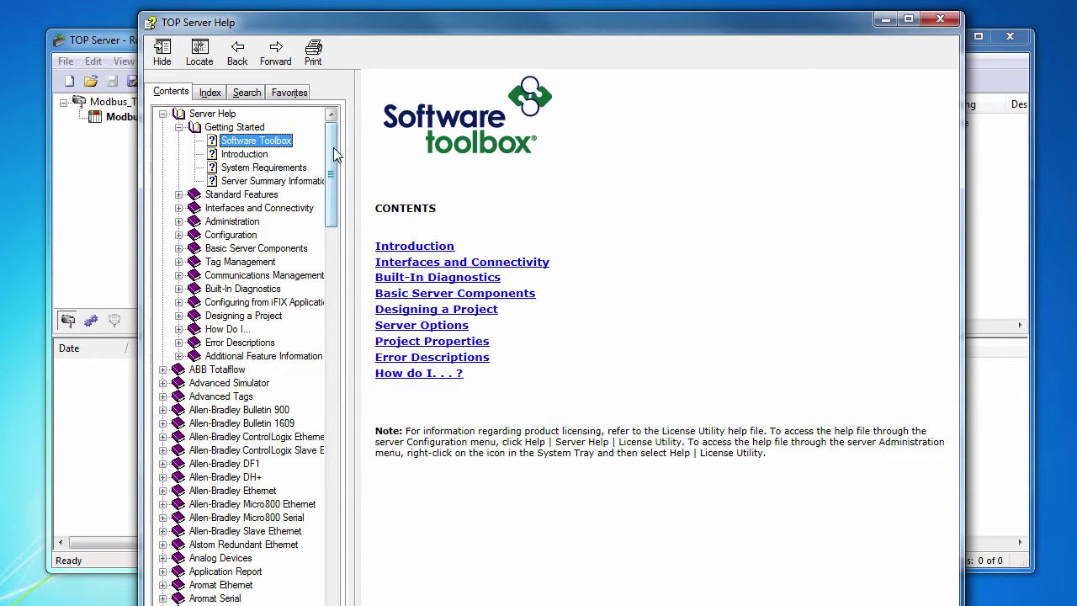
pyautogui.moveTo(335, 154); pyautogui.dragTo(349, 381)
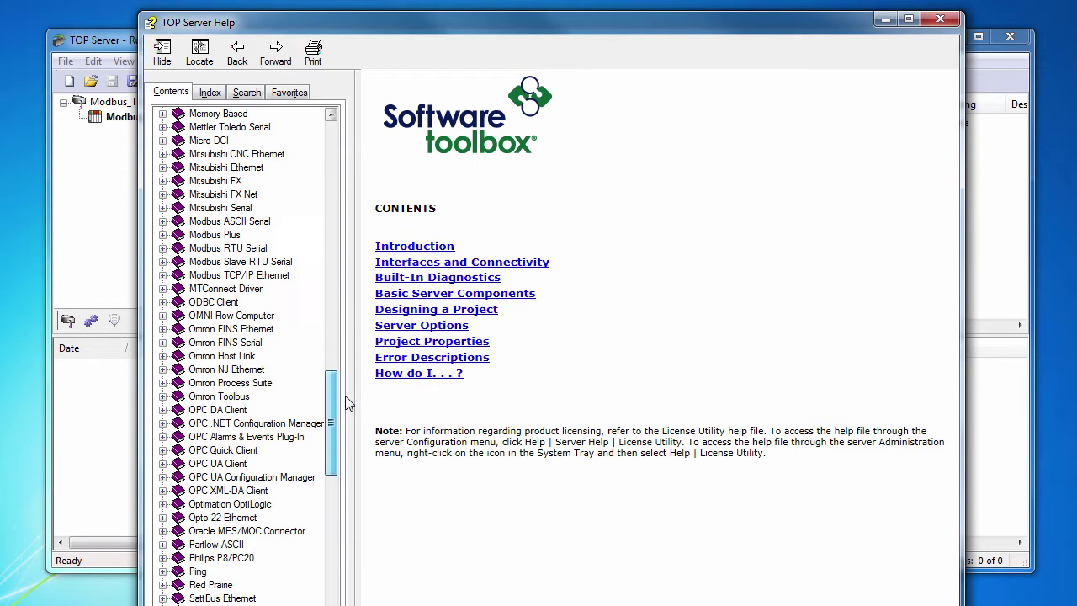
pyautogui.click(163, 276)
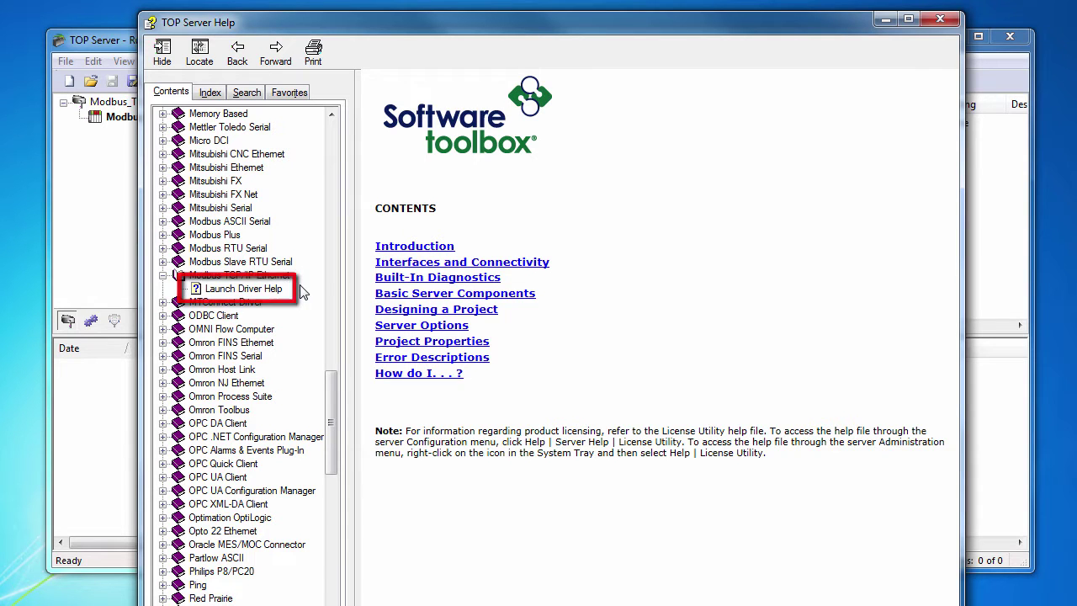
# Close Server Help and open Driver Help for the Modbus TCP/IP Ethernet driver.
pyautogui.click(955, 23)
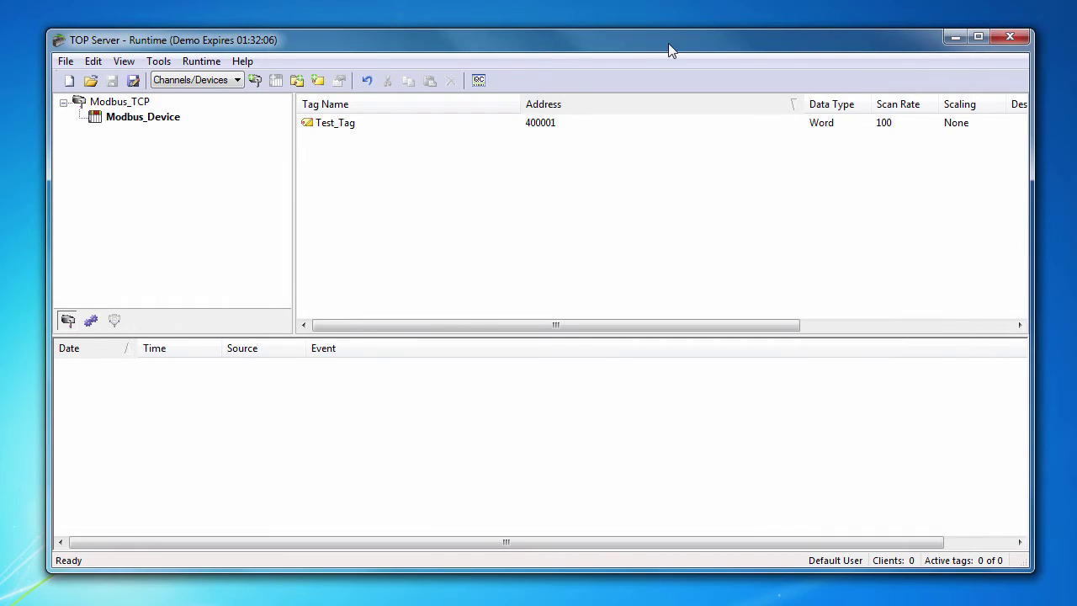
pyautogui.click(242, 62)
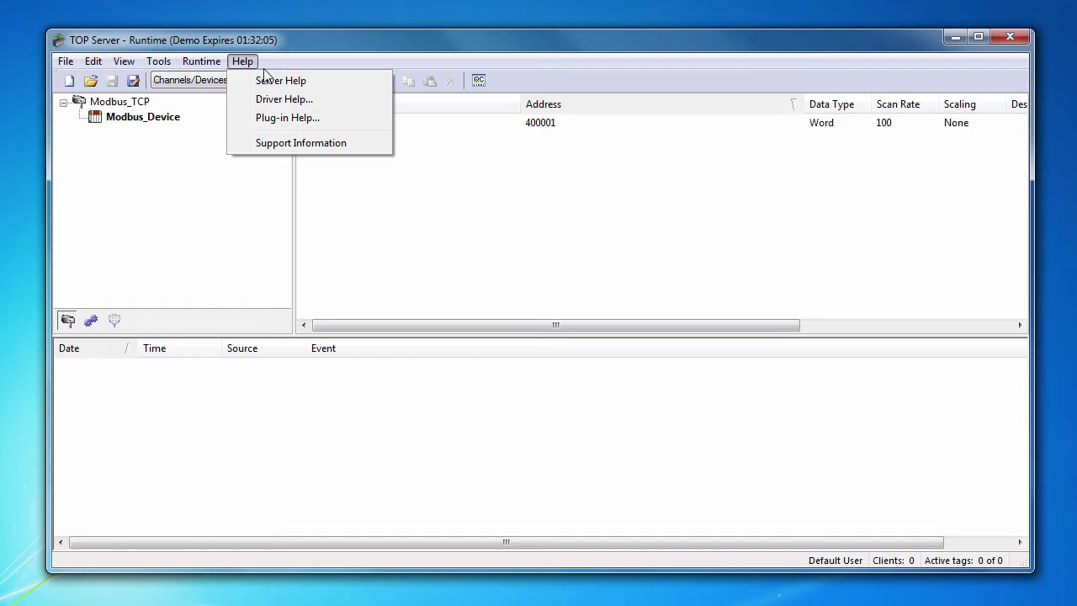
pyautogui.click(277, 96)
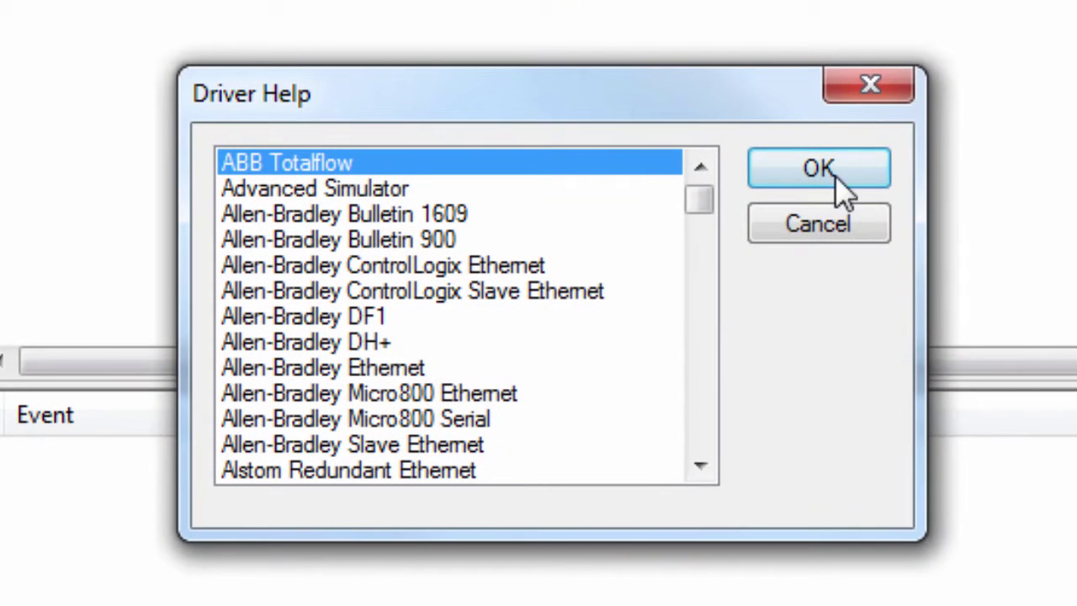
pyautogui.moveTo(708, 192); pyautogui.dragTo(710, 313)
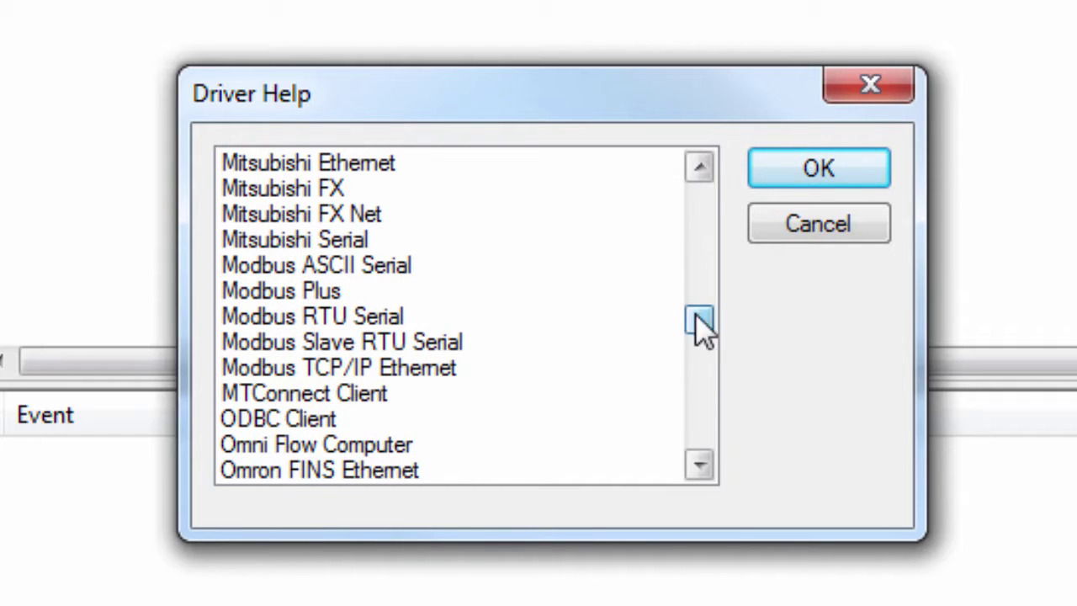
pyautogui.click(518, 368)
pyautogui.click(863, 177)
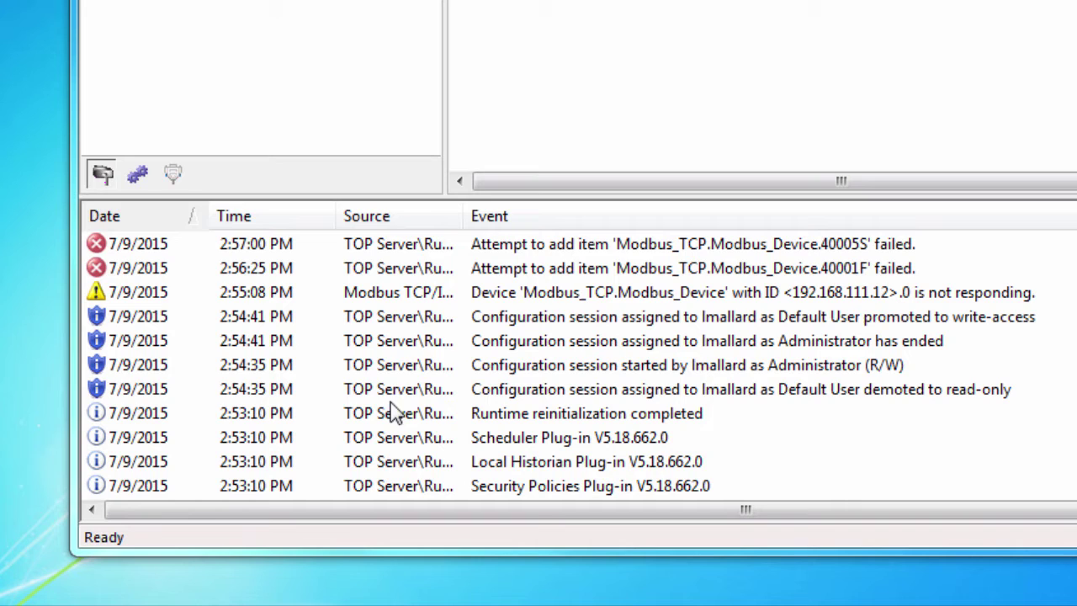
# Hide information and security events so the event log shows only two errors and two warnings.
pyautogui.rightClick(452, 245)
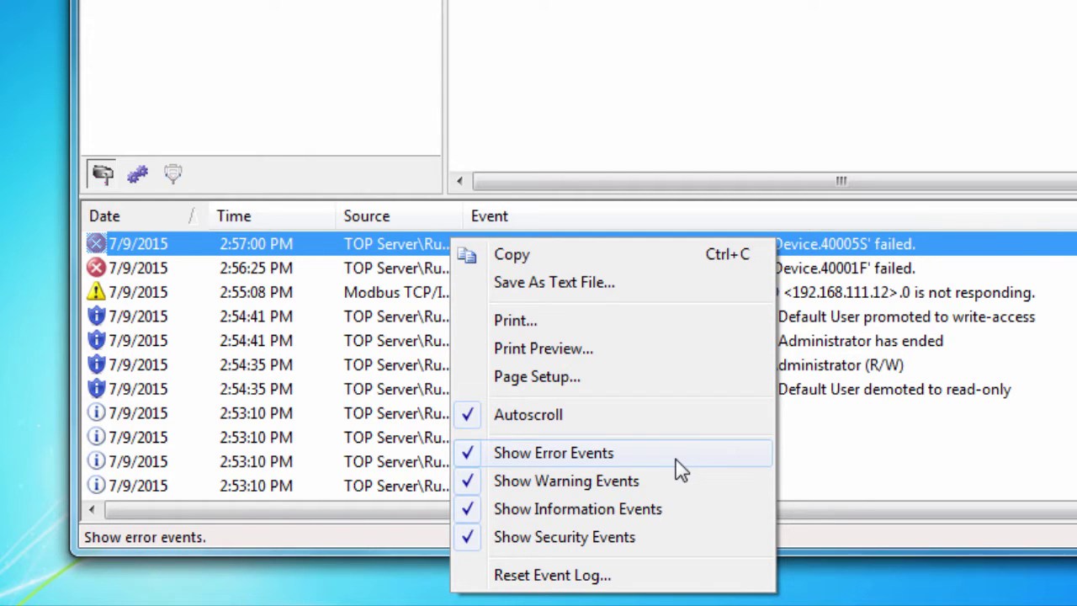
pyautogui.click(671, 509)
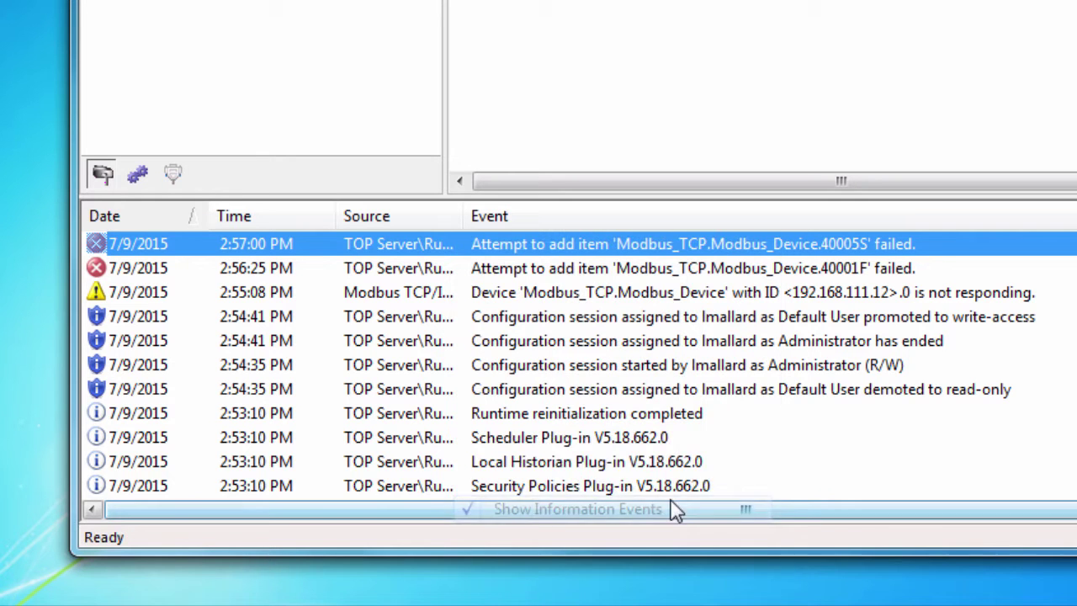
pyautogui.rightClick(533, 291)
pyautogui.click(746, 578)
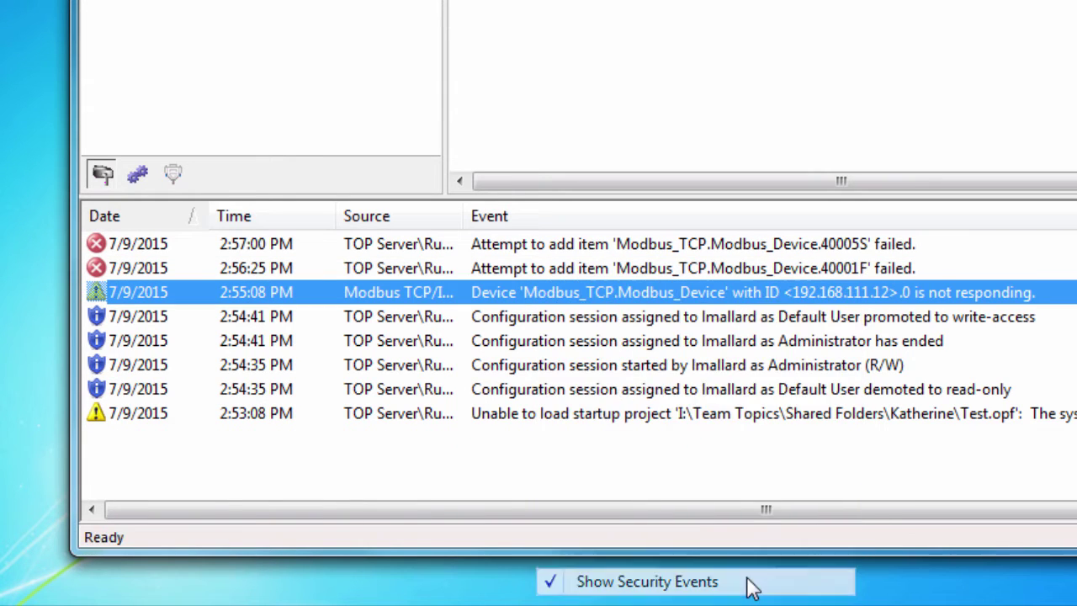
pyautogui.click(661, 390)
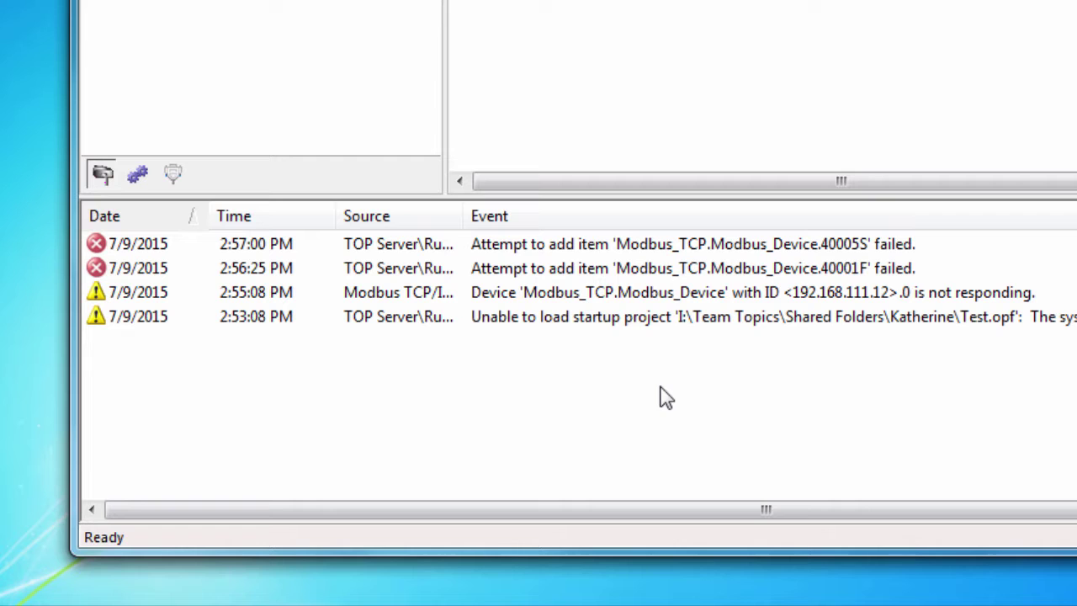
pyautogui.rightClick(450, 245)
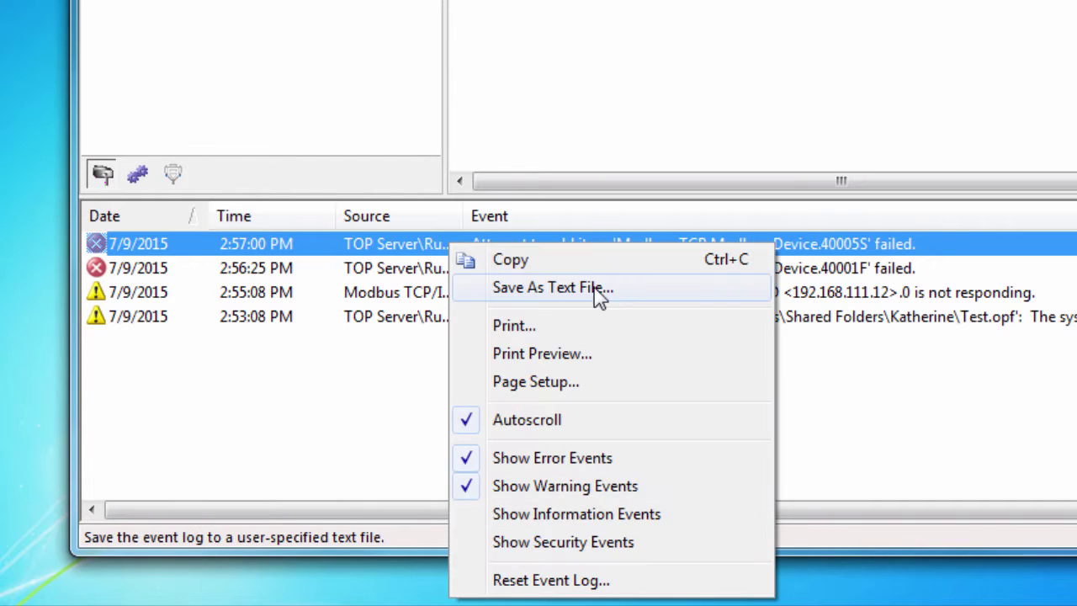
pyautogui.click(627, 290)
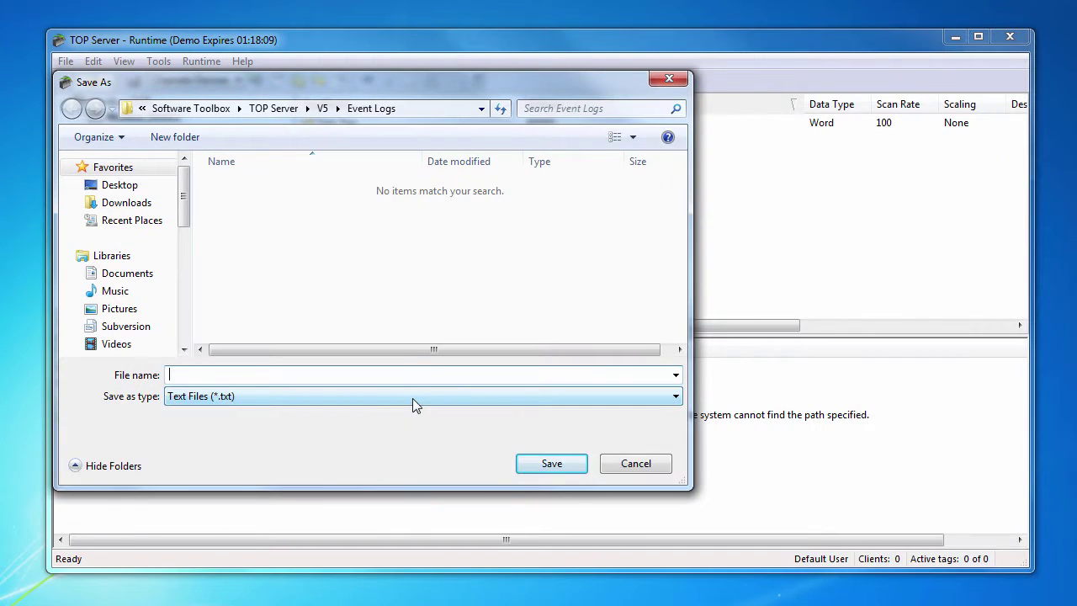
pyautogui.click(640, 464)
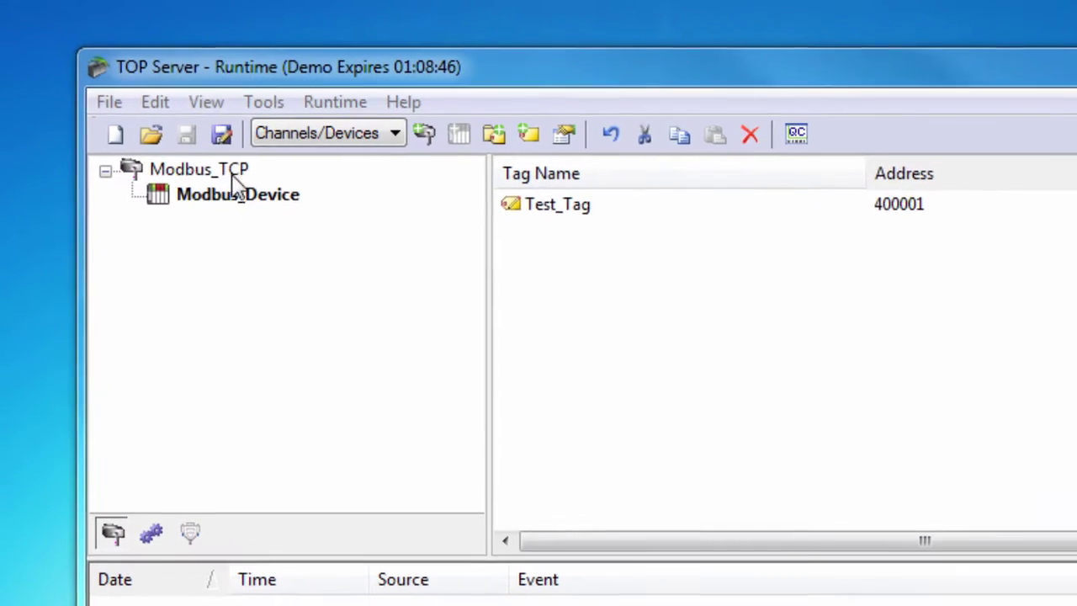
# Check Enable diagnostics on the Modbus_TCP channel's General properties and apply it.
pyautogui.rightClick(232, 174)
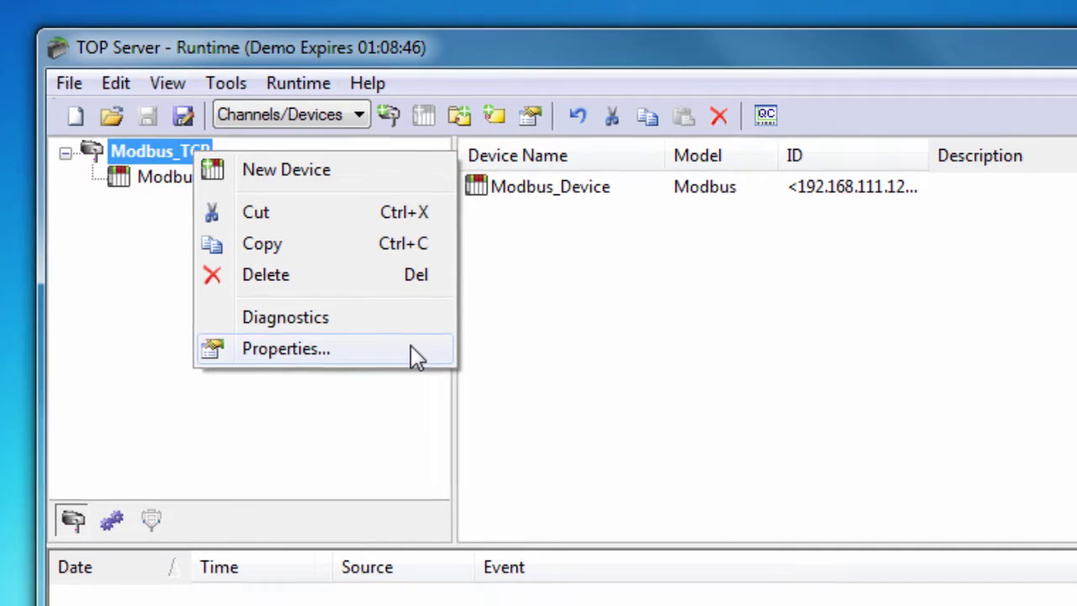
pyautogui.click(450, 370)
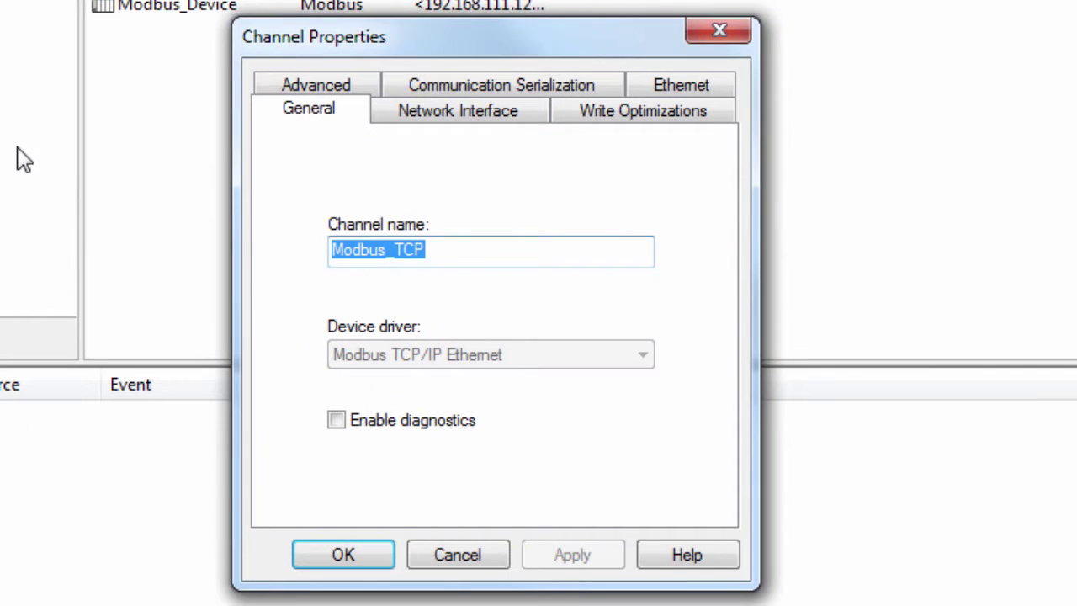
pyautogui.click(345, 424)
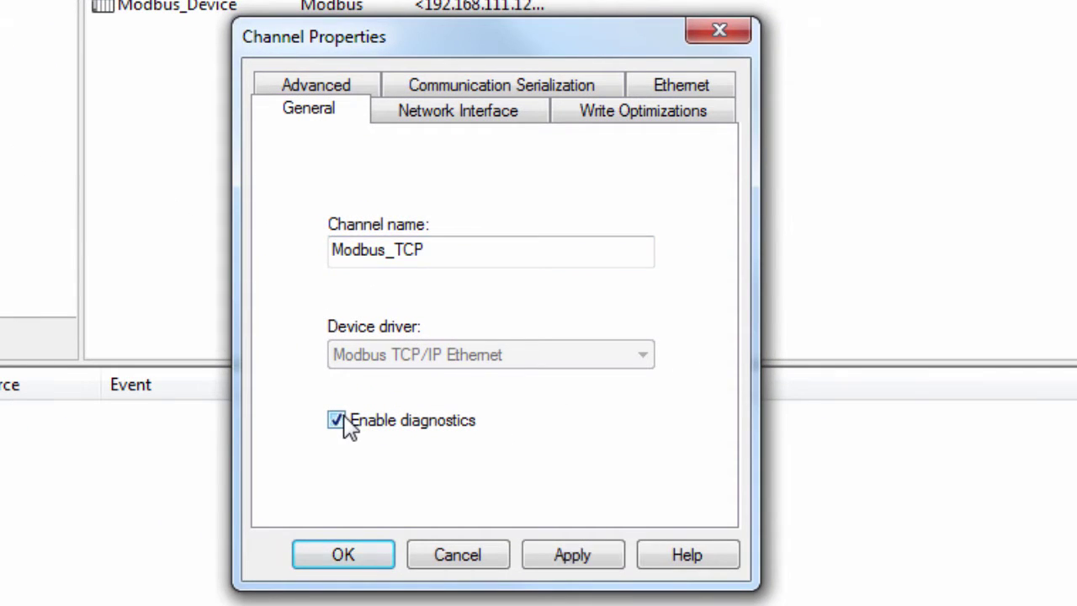
pyautogui.click(607, 564)
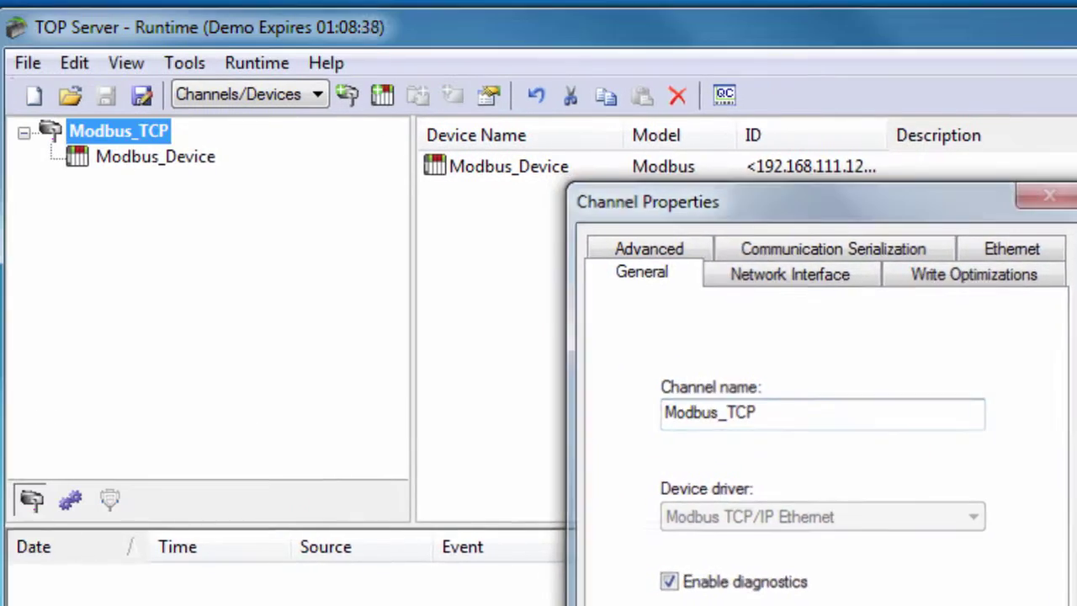
pyautogui.click(539, 601)
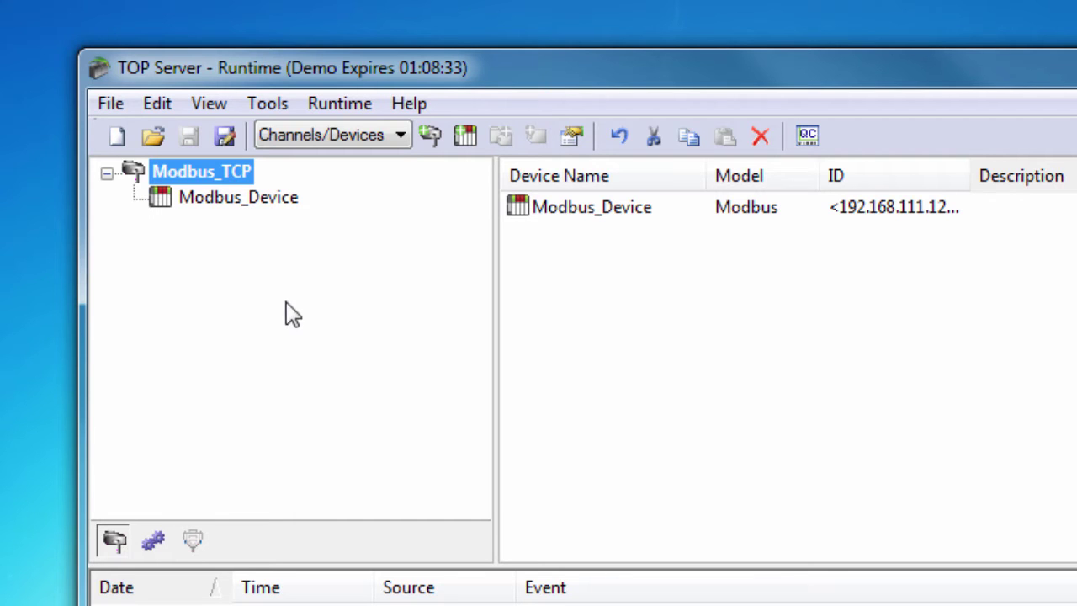
# Review the Modbus_TCP TX/RX diagnostics log, then bring up Project Properties at OPC DA Settings.
pyautogui.rightClick(214, 167)
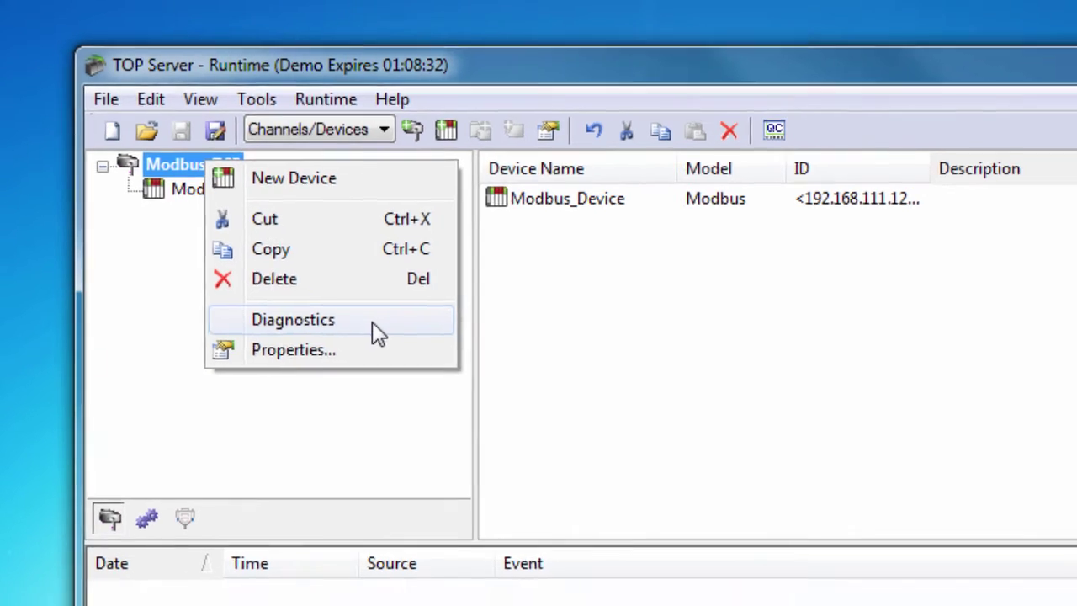
pyautogui.click(372, 322)
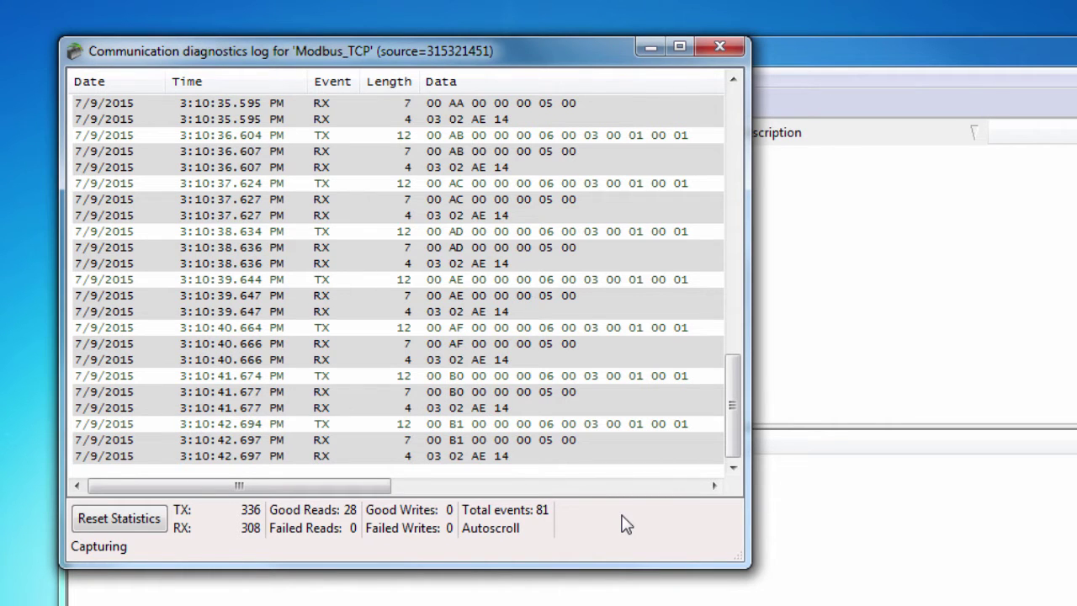
pyautogui.rightClick(372, 206)
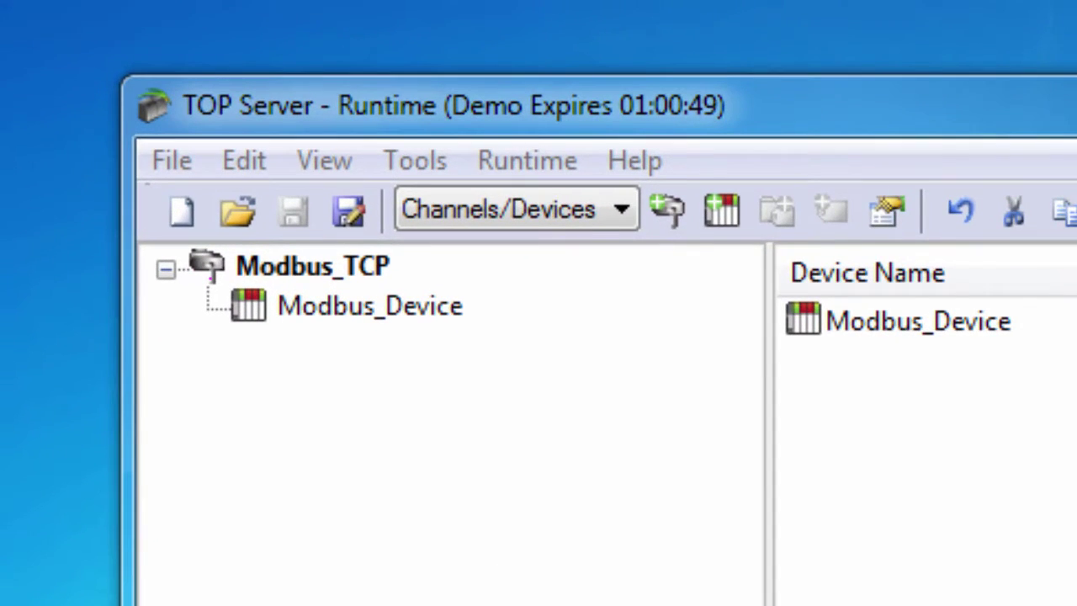
pyautogui.click(157, 168)
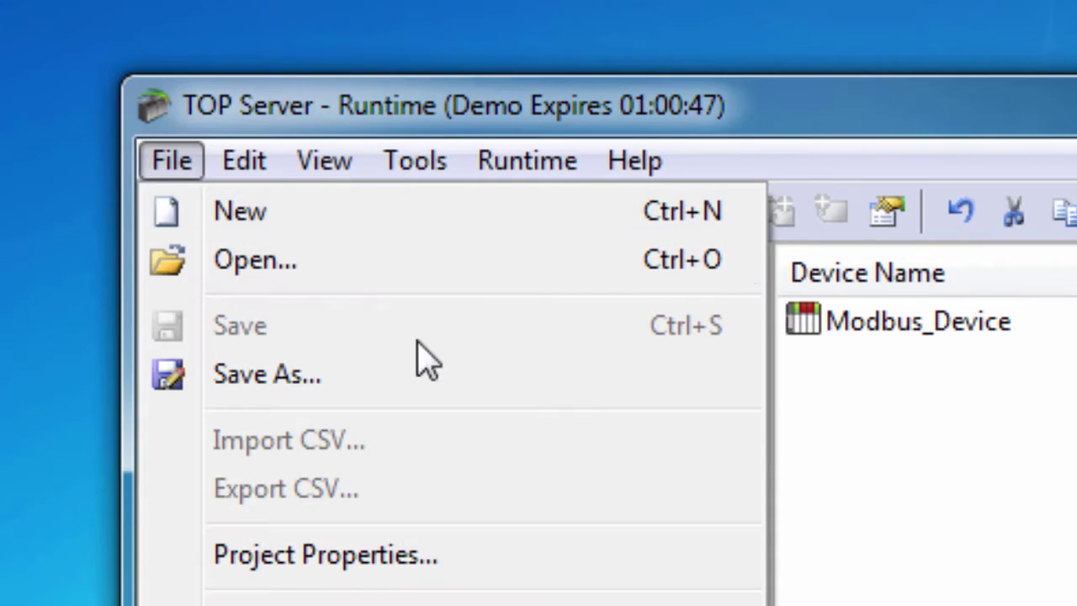
pyautogui.click(539, 560)
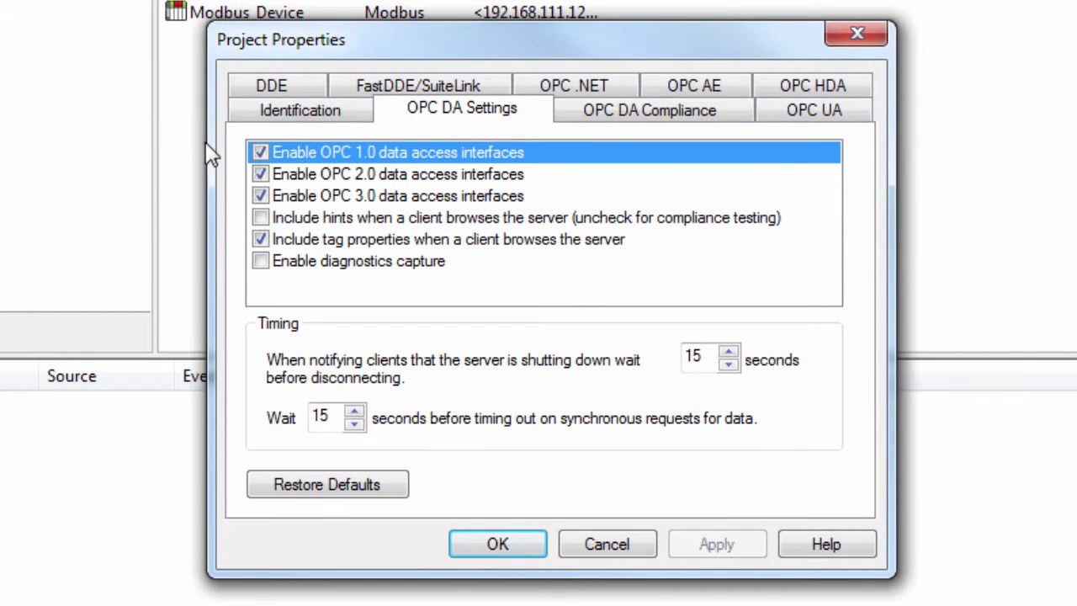
# Check Enable diagnostics capture on the OPC DA Settings tab, apply, and close.
pyautogui.click(262, 264)
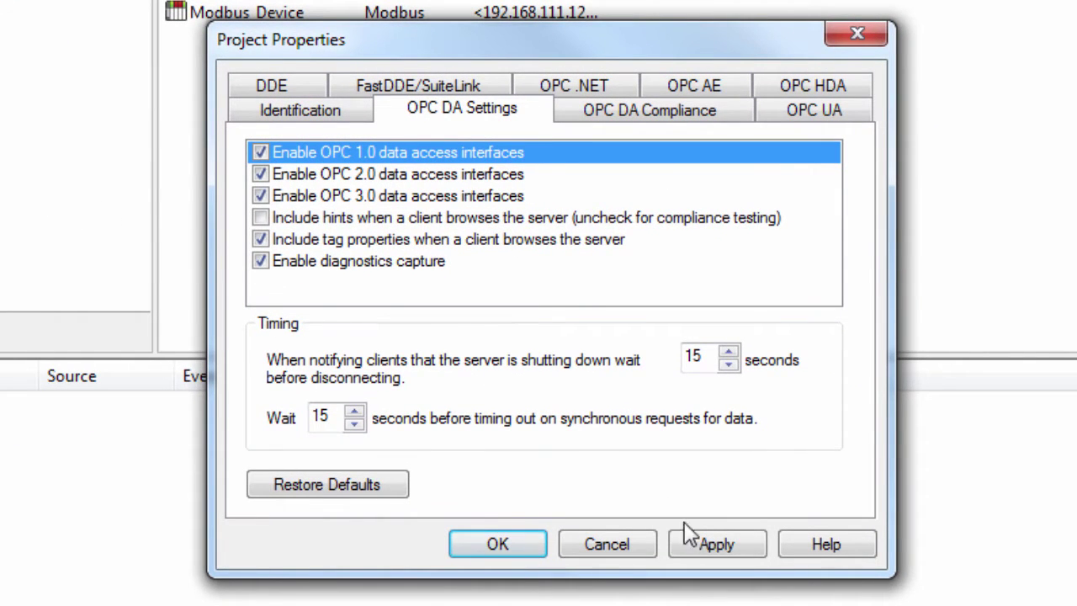
pyautogui.click(696, 545)
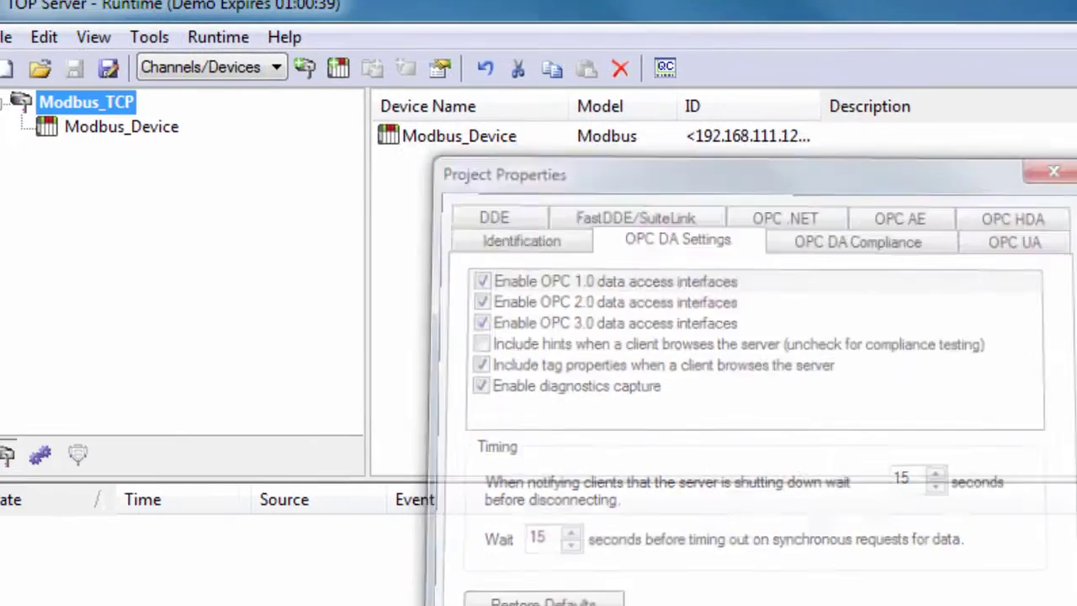
pyautogui.click(580, 578)
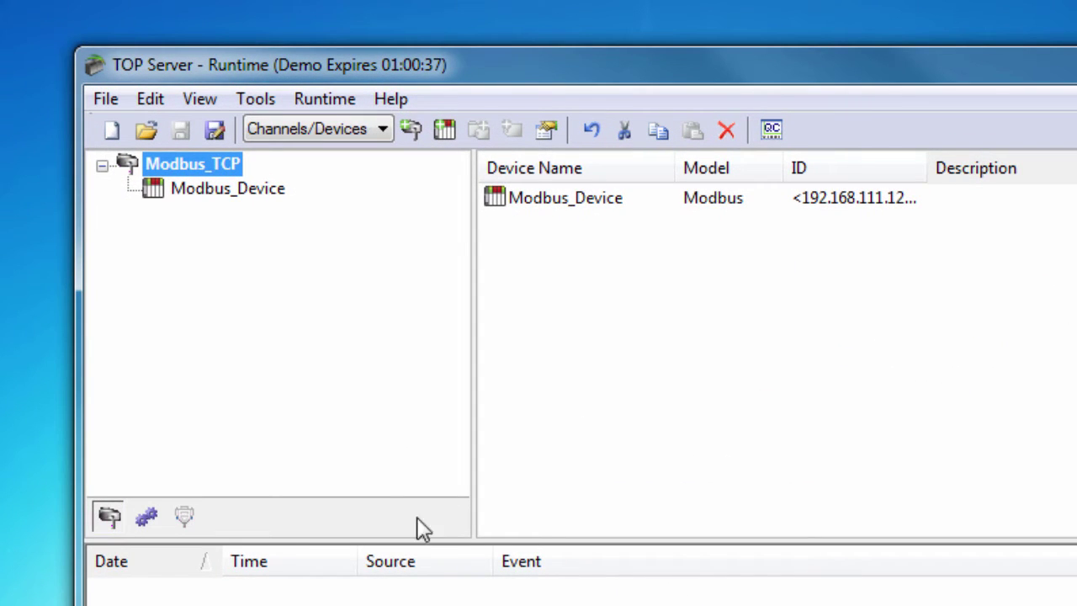
# Open the OPC Diagnostics view and scroll through the OnDataChange details of event 71053.
pyautogui.click(203, 101)
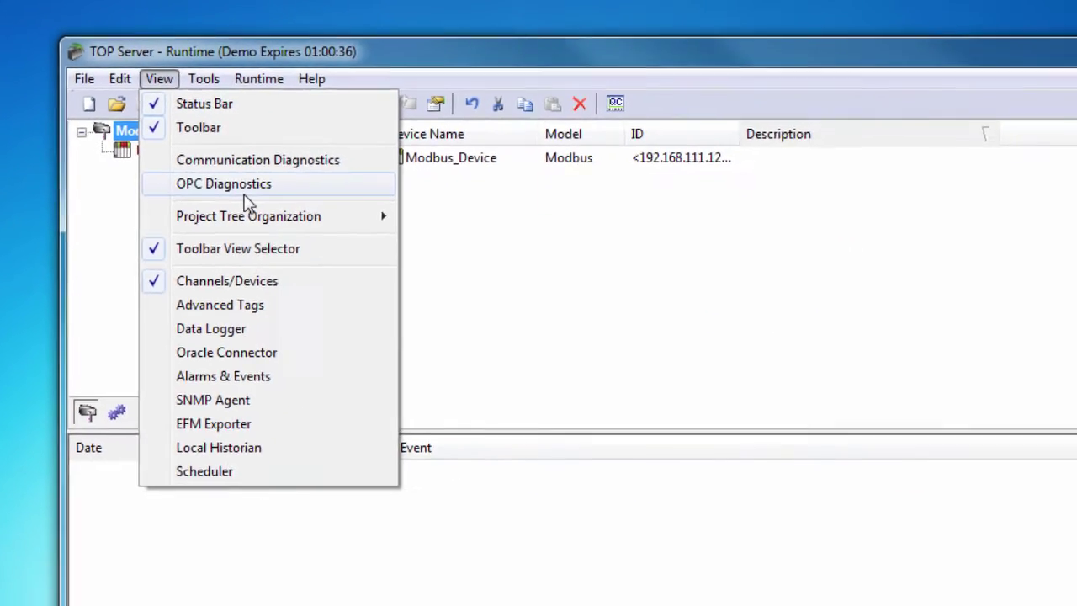
pyautogui.click(273, 230)
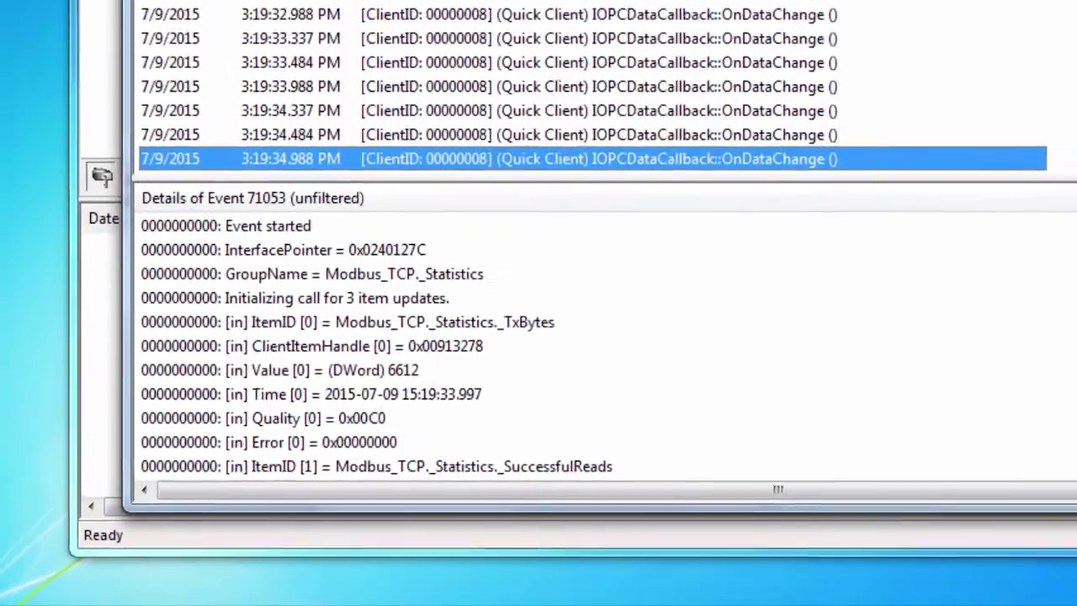
pyautogui.scroll(-5, 538, 286)
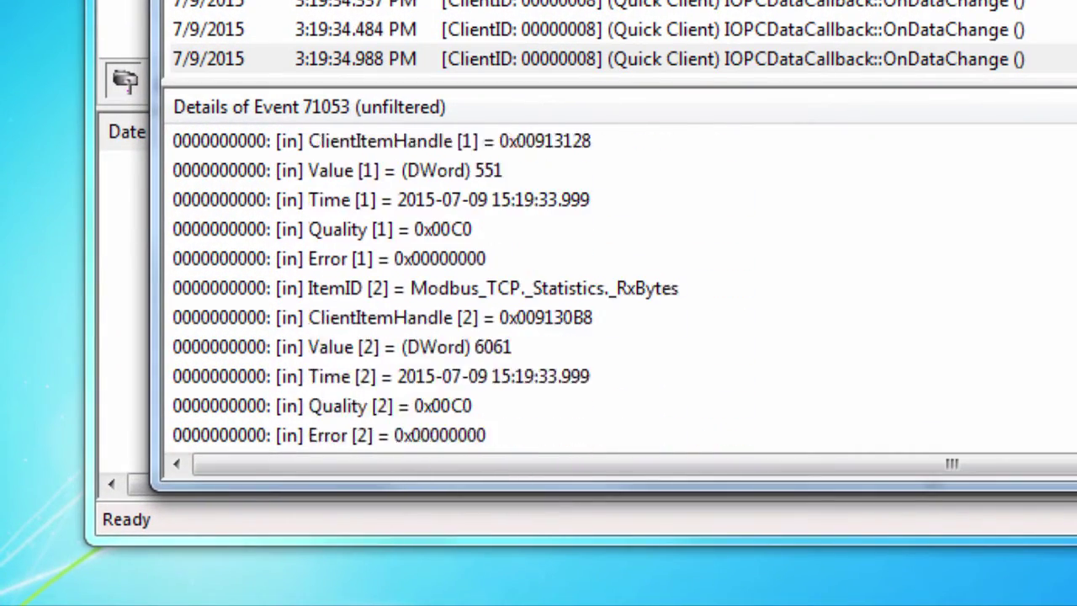
pyautogui.scroll(-1, 538, 286)
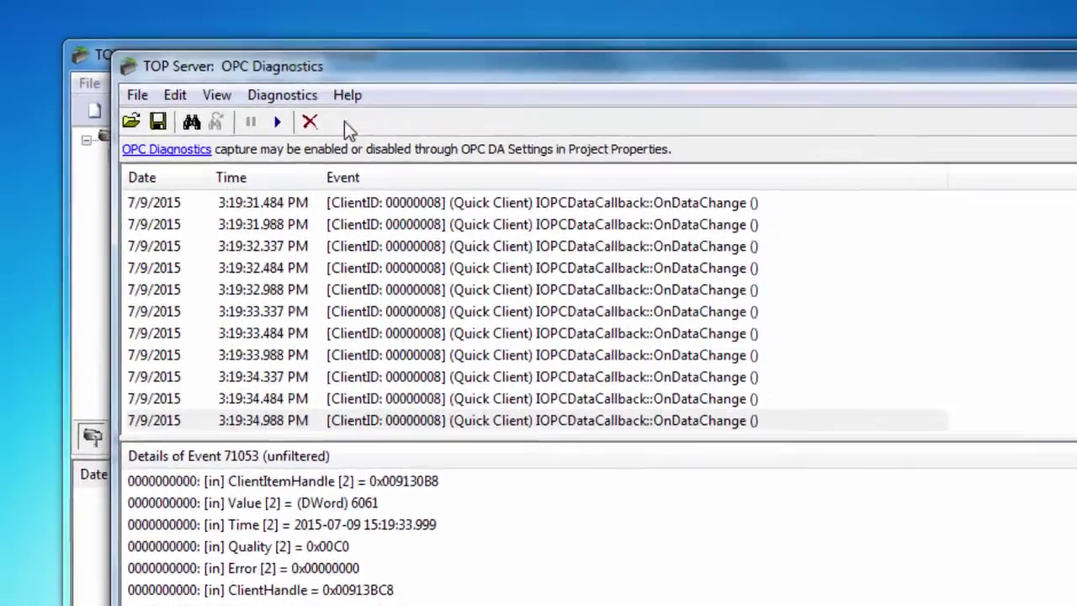
# Review the OPC diagnostics event filter list, then begin saving the diagnostics capture.
pyautogui.click(207, 70)
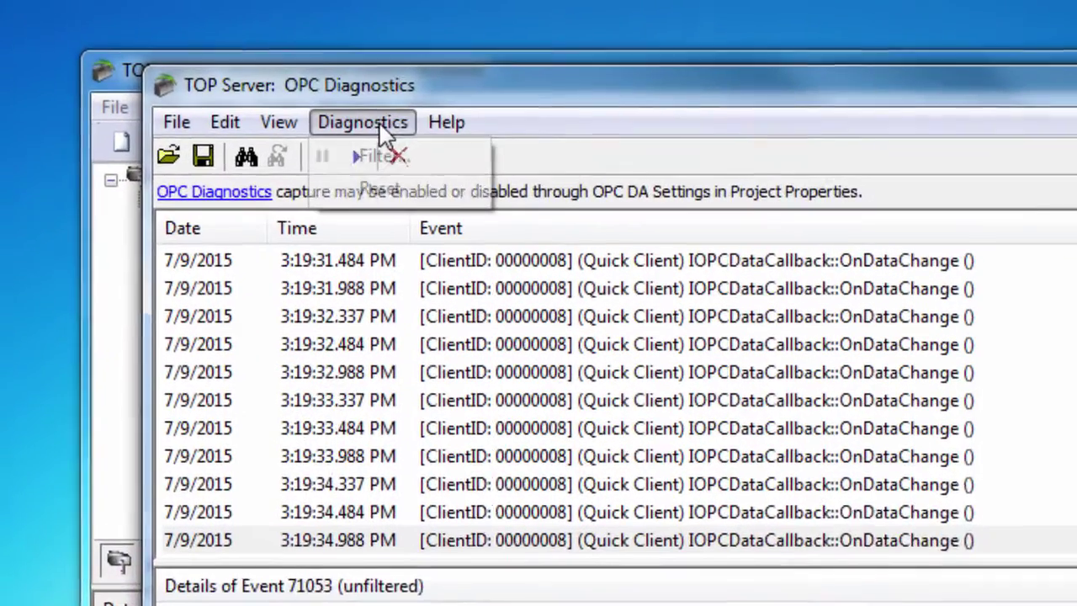
pyautogui.click(415, 143)
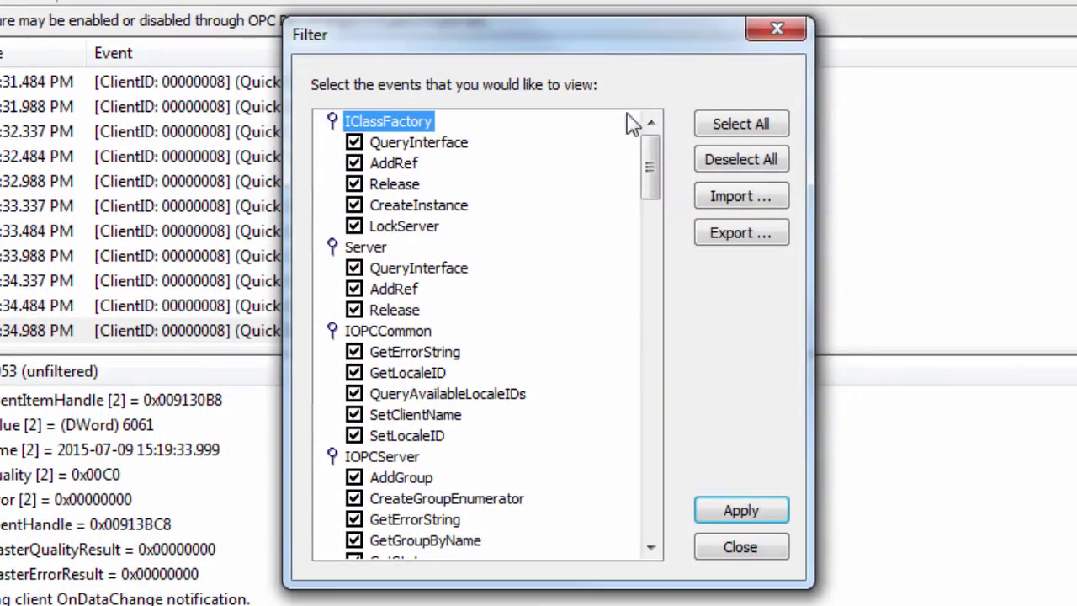
pyautogui.moveTo(651, 156); pyautogui.dragTo(648, 509)
pyautogui.click(121, 87)
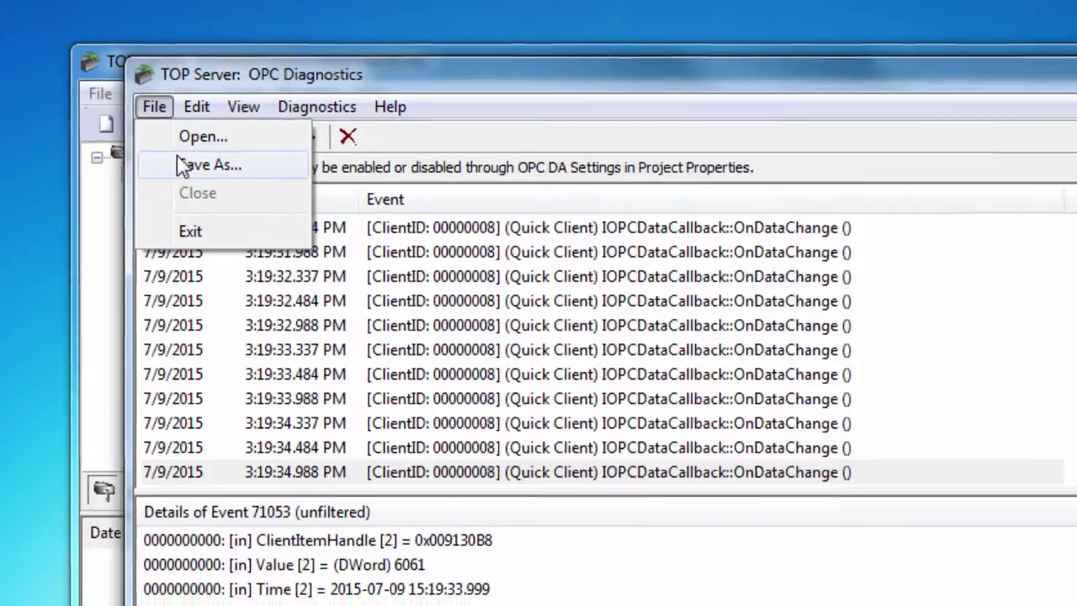
pyautogui.click(184, 166)
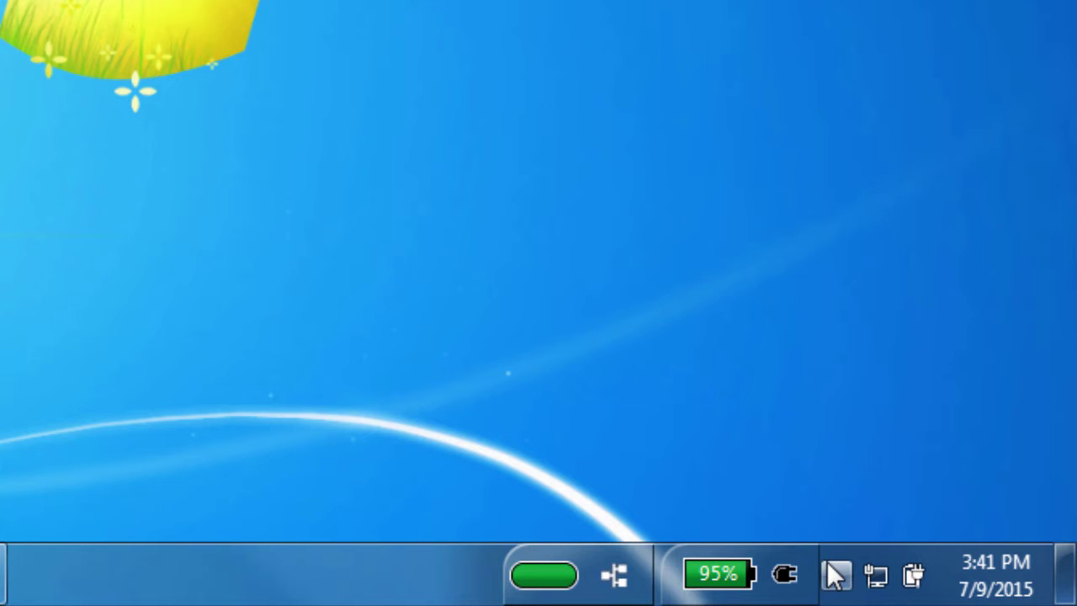
# From the tray icon, open TOP Server Settings and list Event Log persistence modes, Single File current.
pyautogui.click(836, 575)
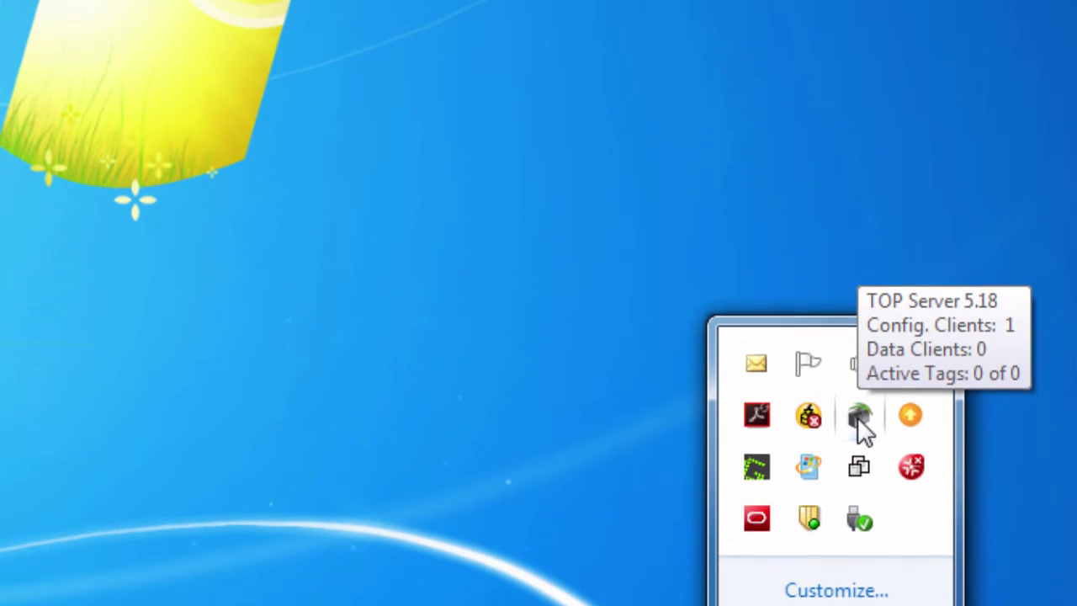
pyautogui.rightClick(857, 309)
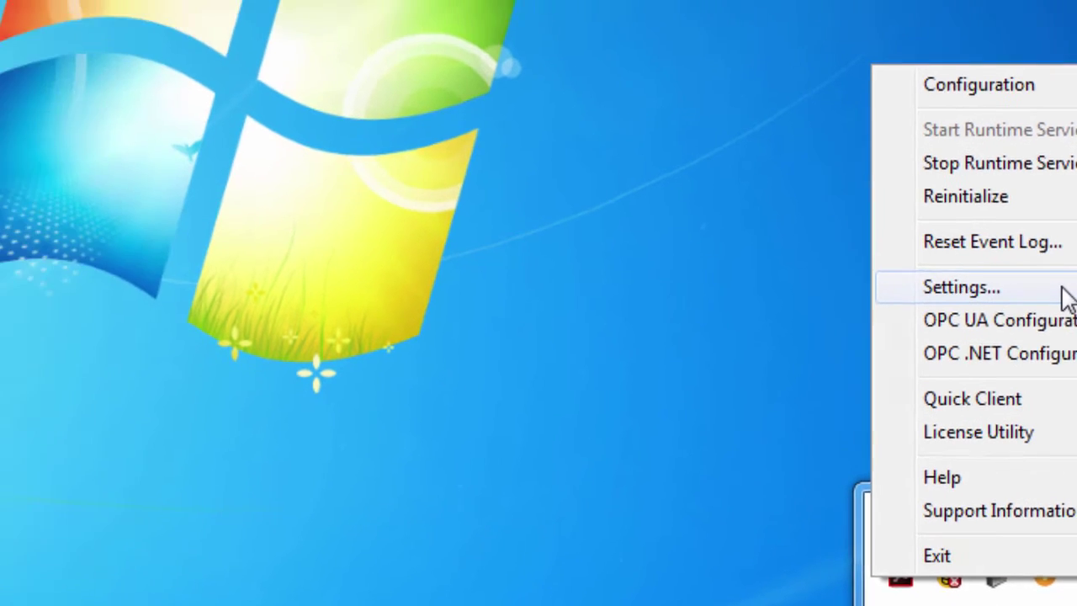
pyautogui.click(928, 248)
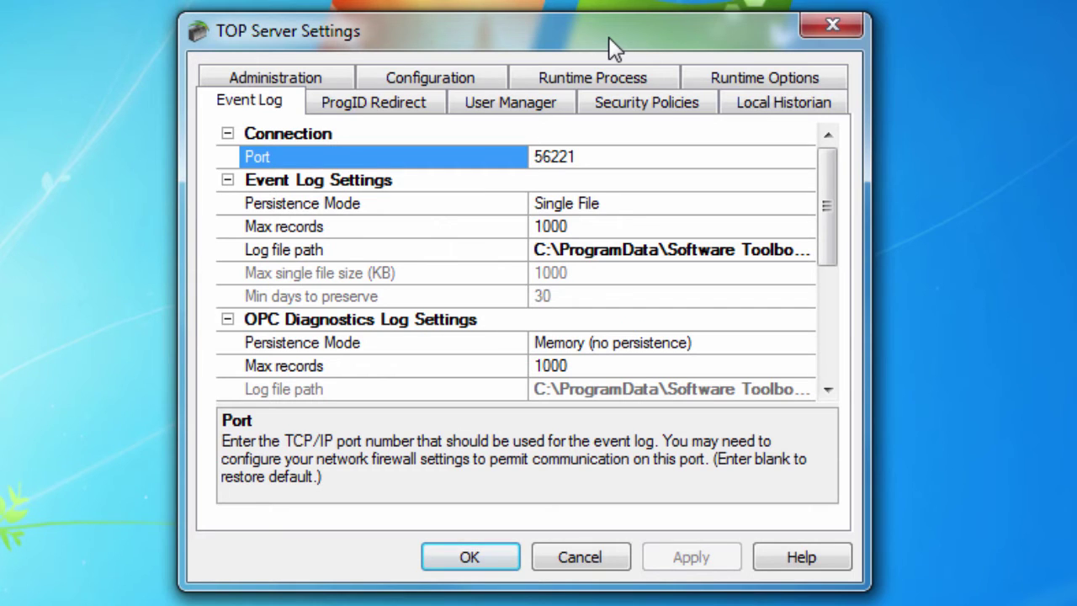
pyautogui.click(809, 205)
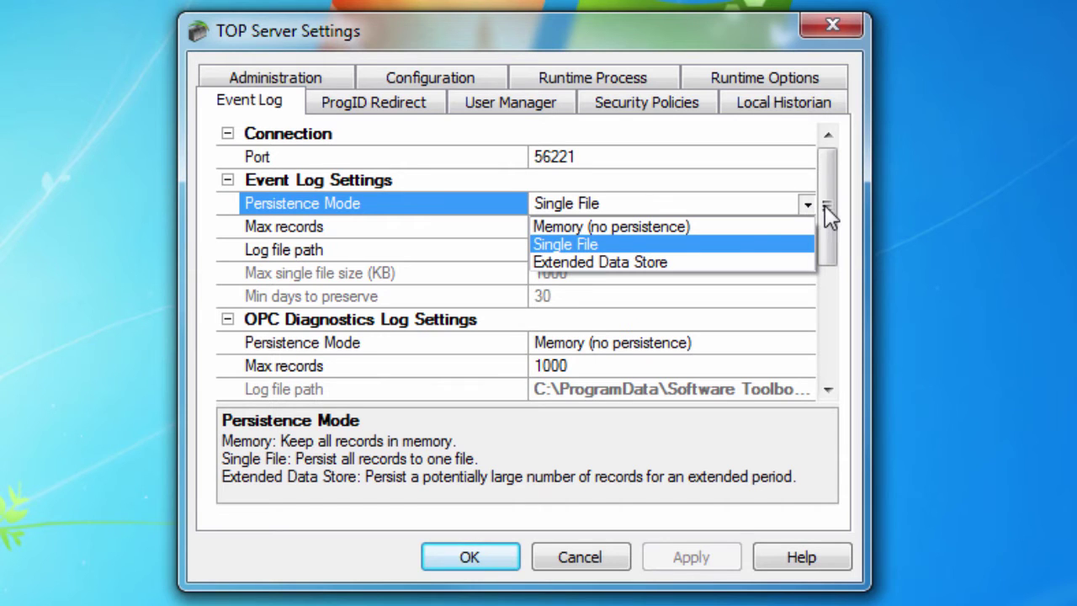
pyautogui.click(825, 205)
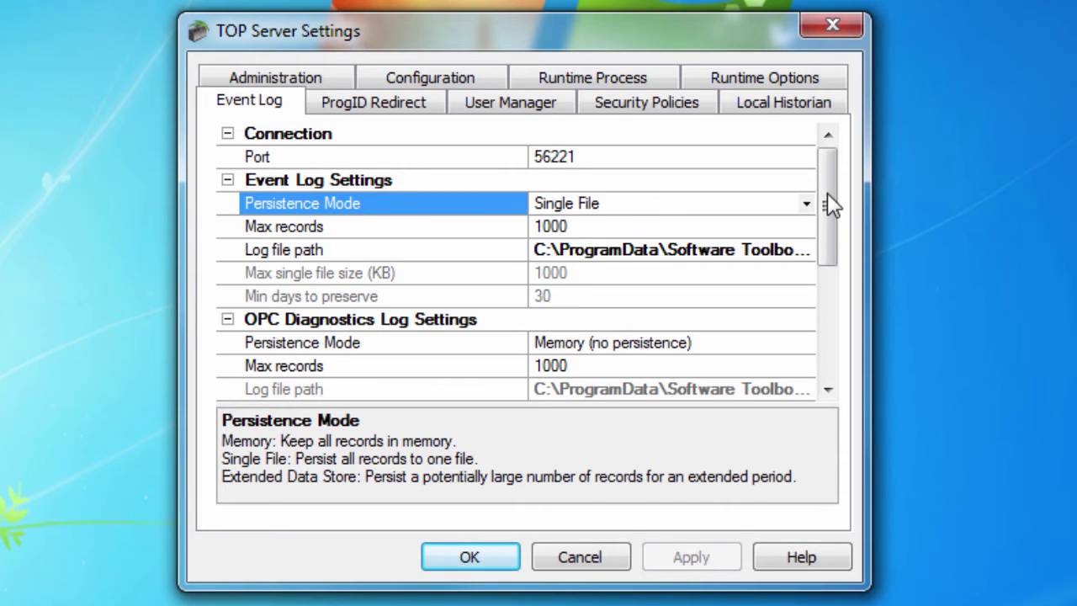
pyautogui.moveTo(827, 205); pyautogui.dragTo(831, 294)
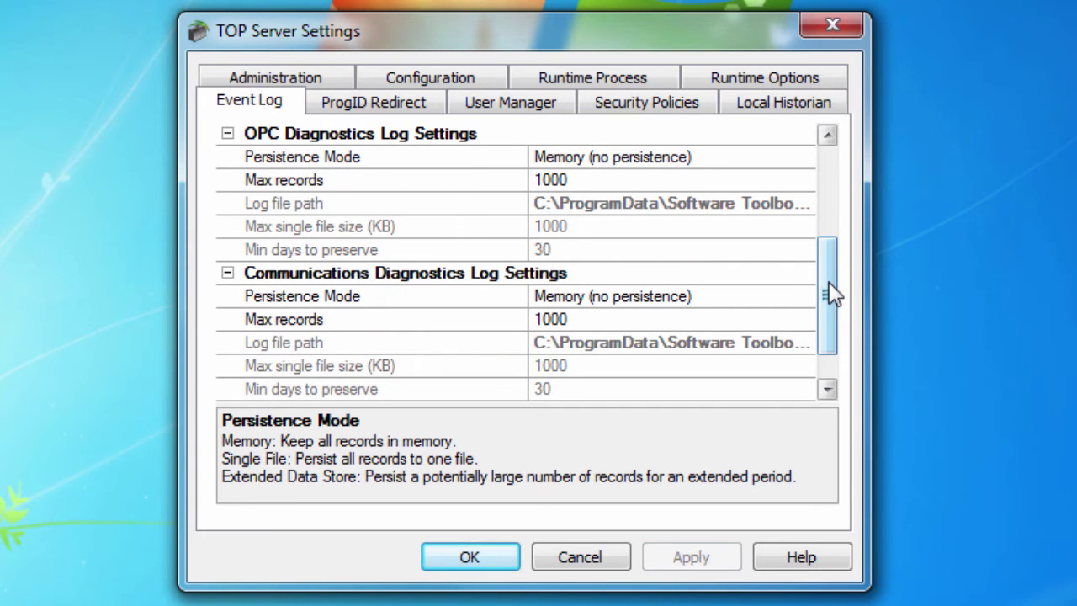
pyautogui.moveTo(832, 294); pyautogui.dragTo(817, 200)
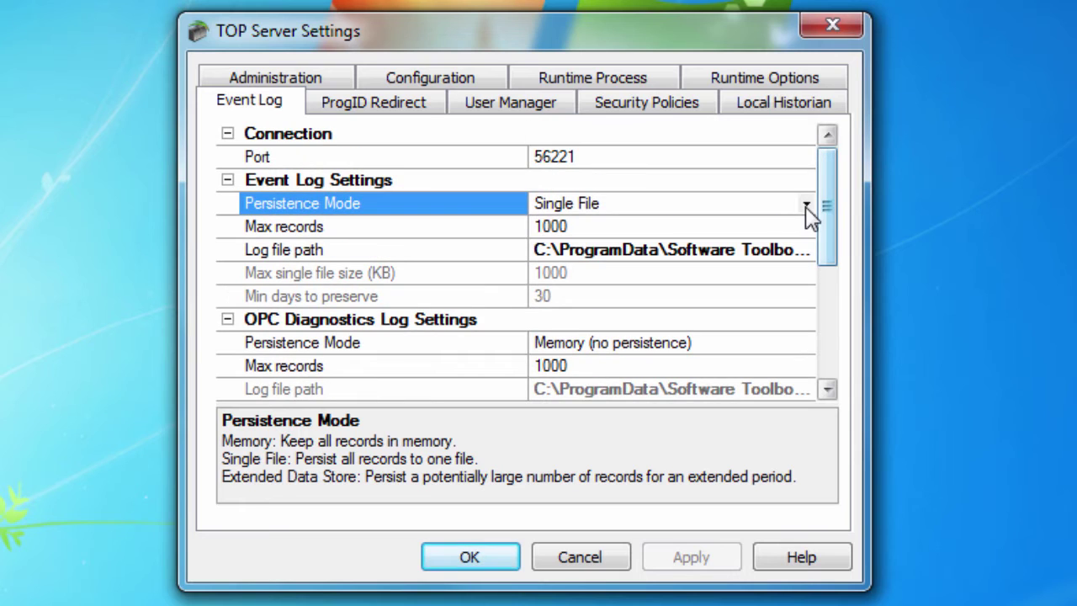
pyautogui.click(806, 205)
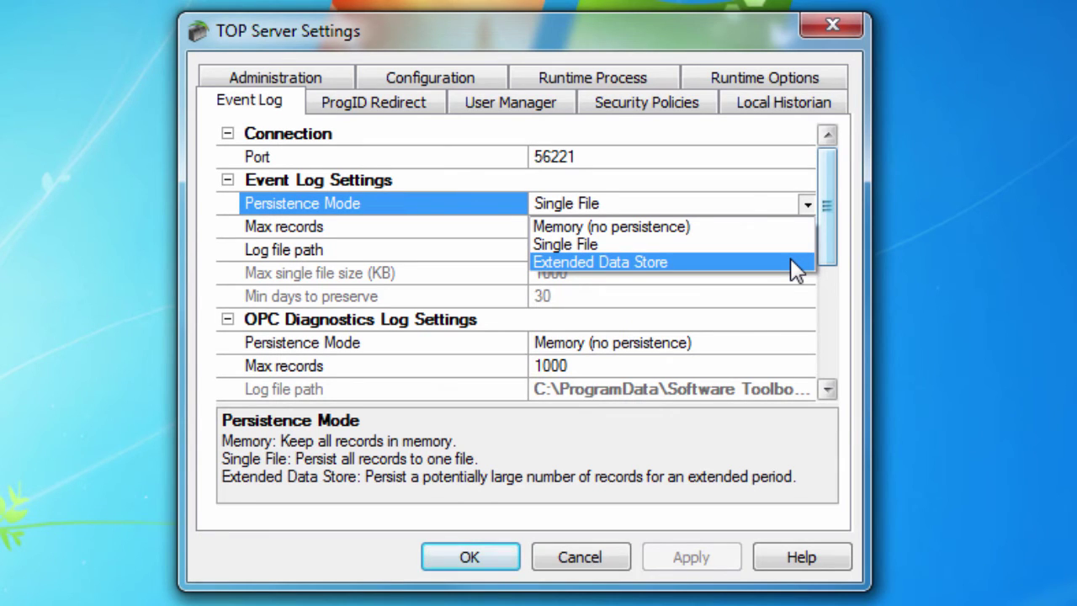
# Read the Max records, log file path, max file size and Min days descriptions, leaving settings unchanged.
pyautogui.click(355, 244)
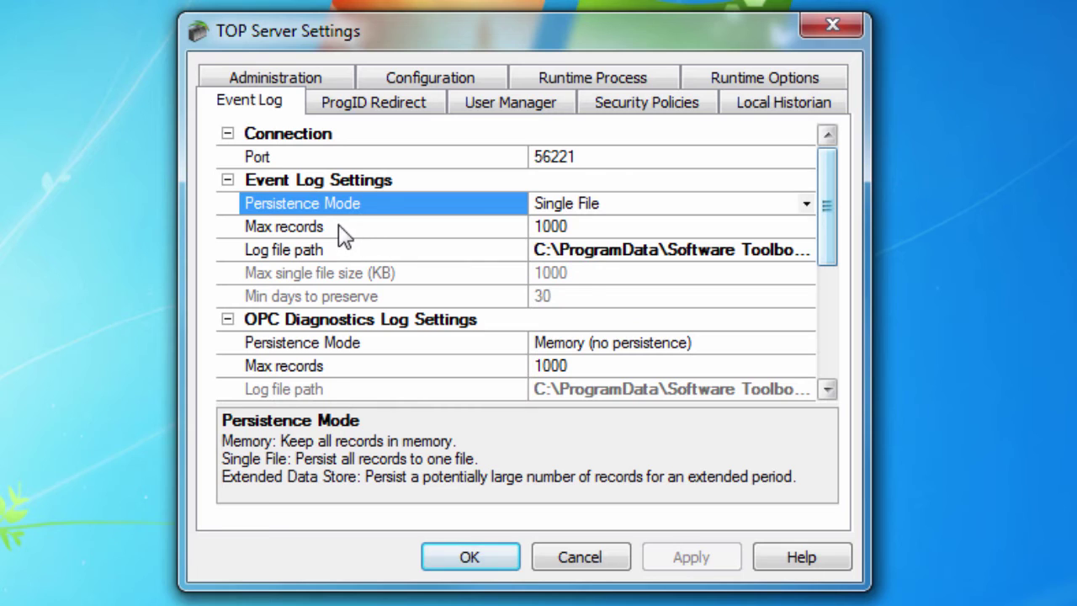
pyautogui.click(341, 227)
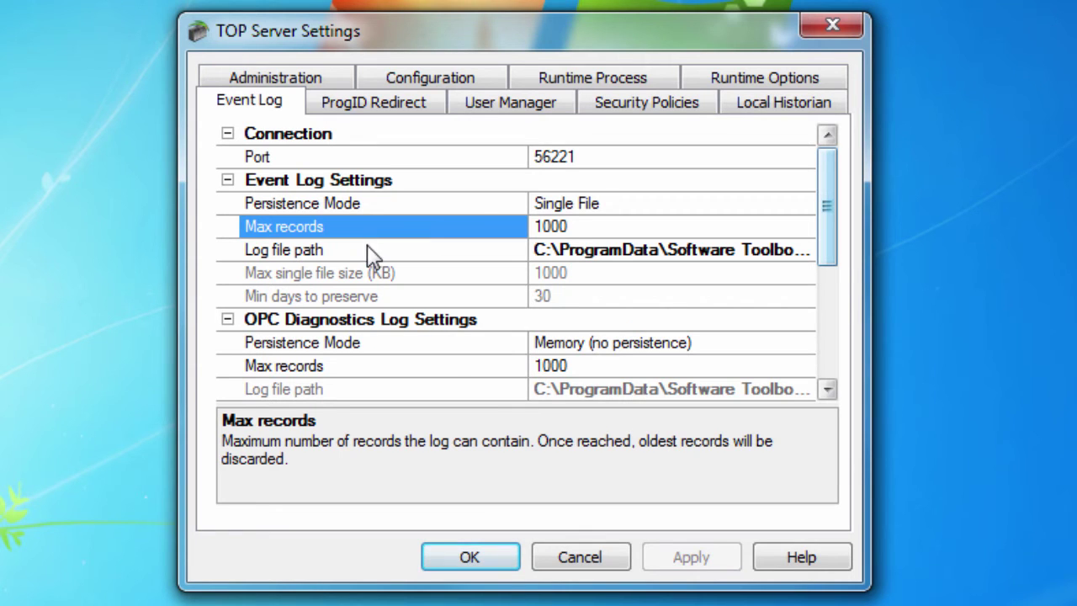
pyautogui.click(368, 250)
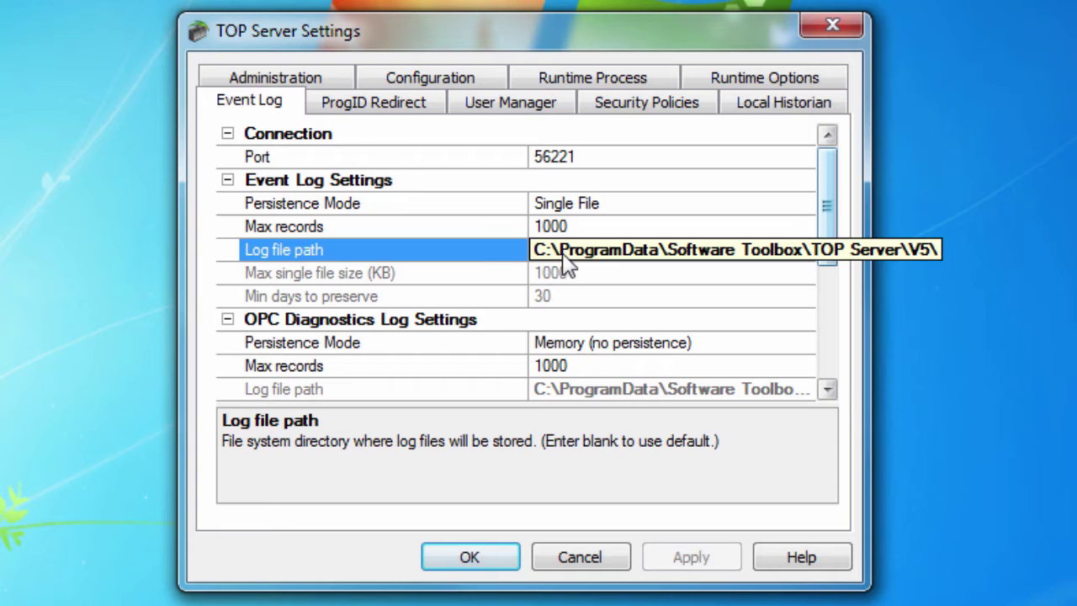
pyautogui.click(489, 276)
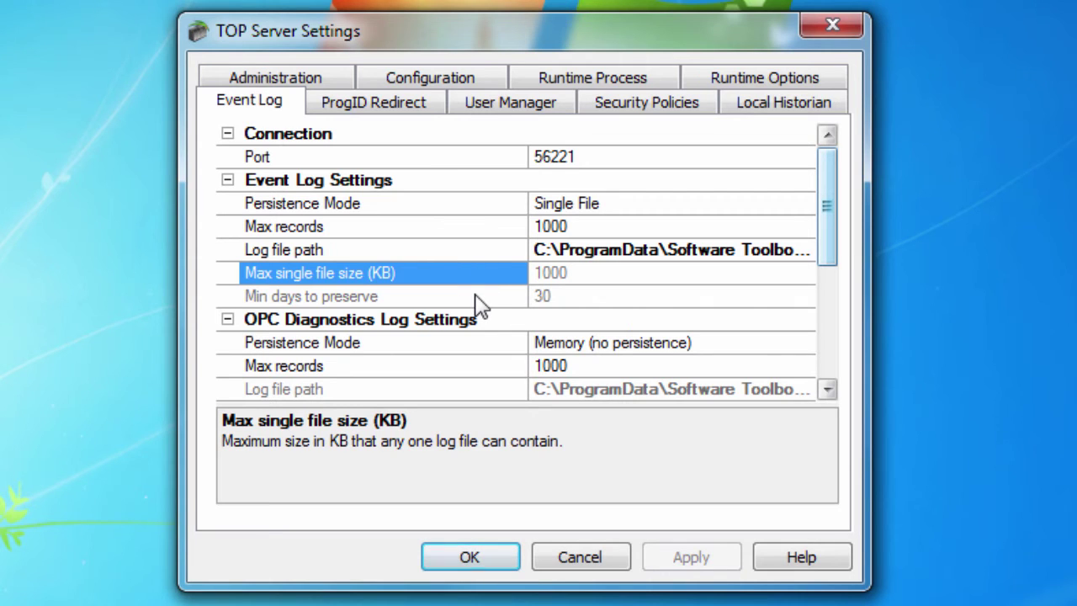
pyautogui.click(476, 296)
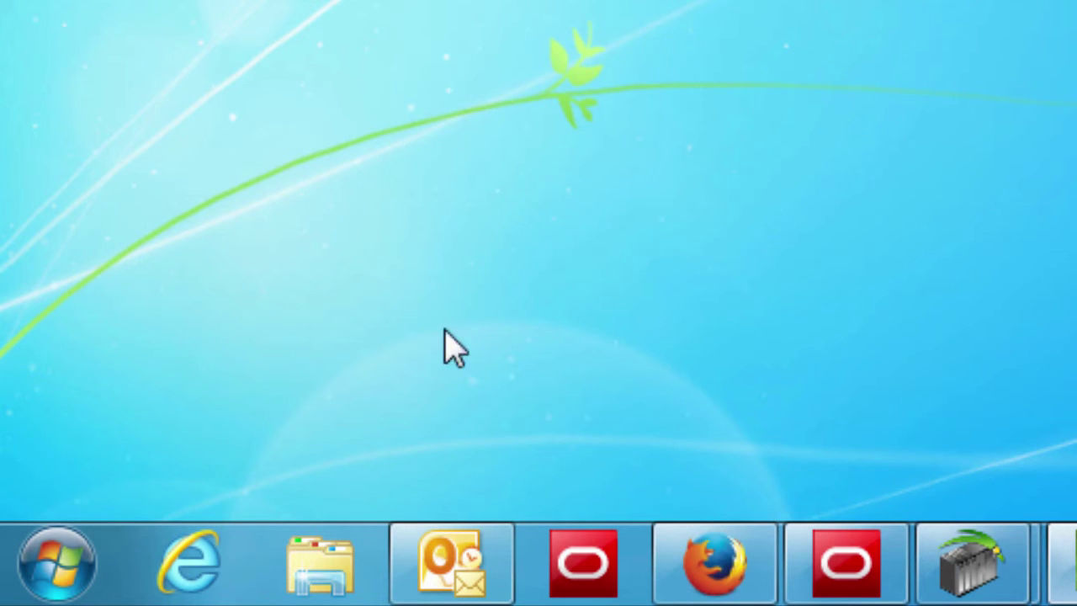
# Launch the Application Report utility from Software Toolbox > TOP Server 5 > Utilities.
pyautogui.click(61, 557)
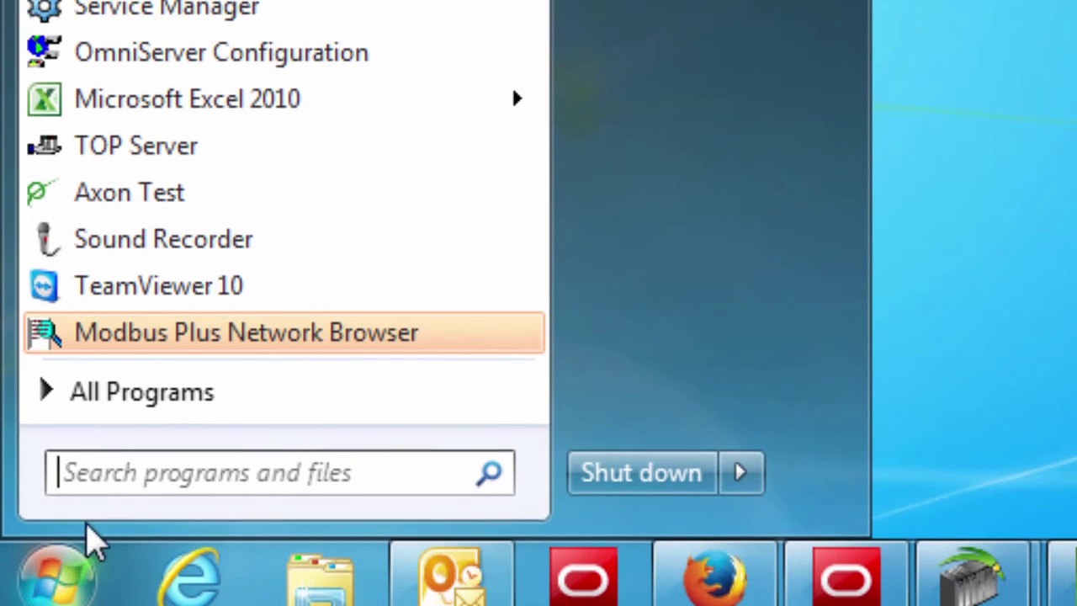
pyautogui.click(142, 392)
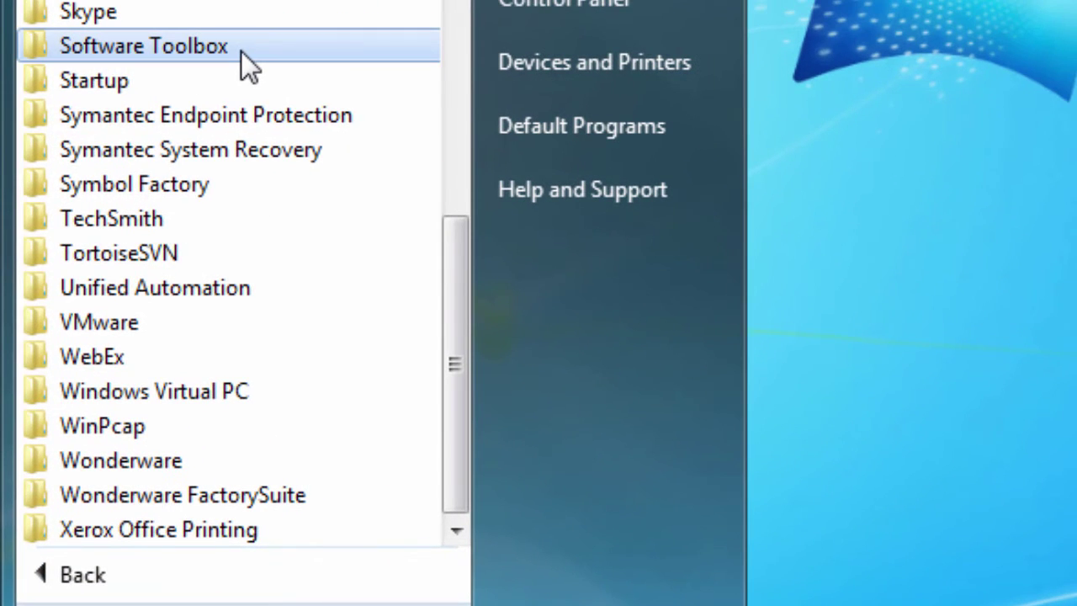
pyautogui.click(241, 50)
pyautogui.click(245, 350)
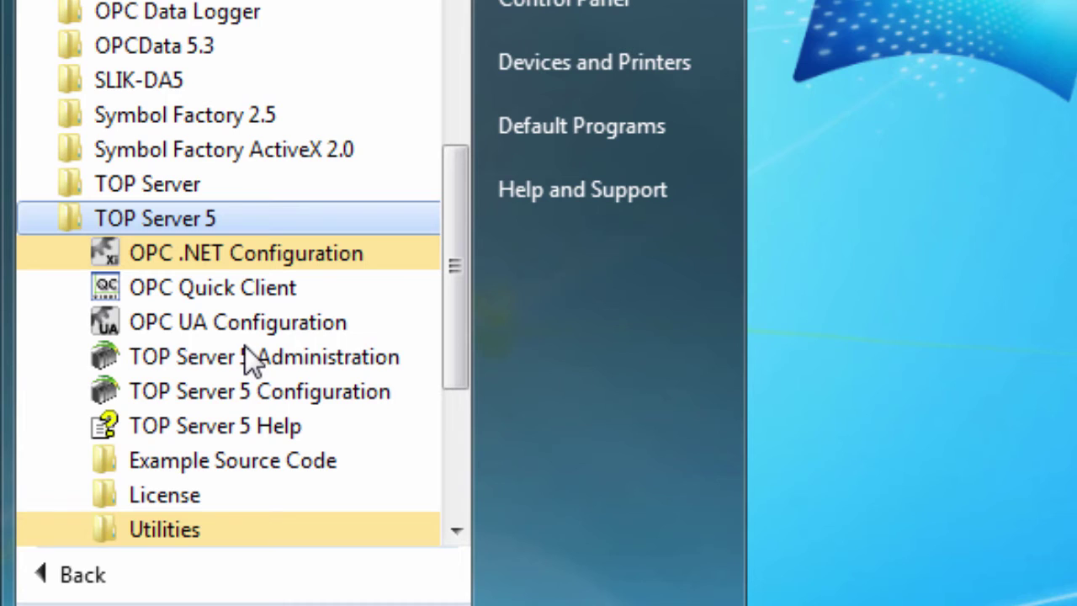
pyautogui.click(208, 530)
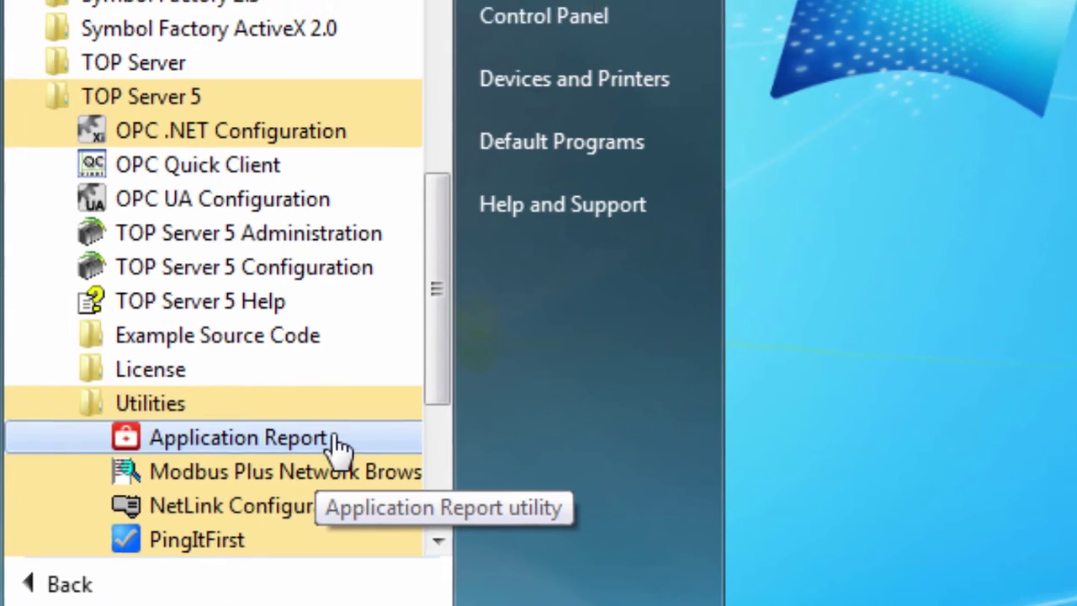
pyautogui.click(336, 444)
# Step through the wizard and save the report into a new 'Application Report' desktop folder.
pyautogui.click(744, 569)
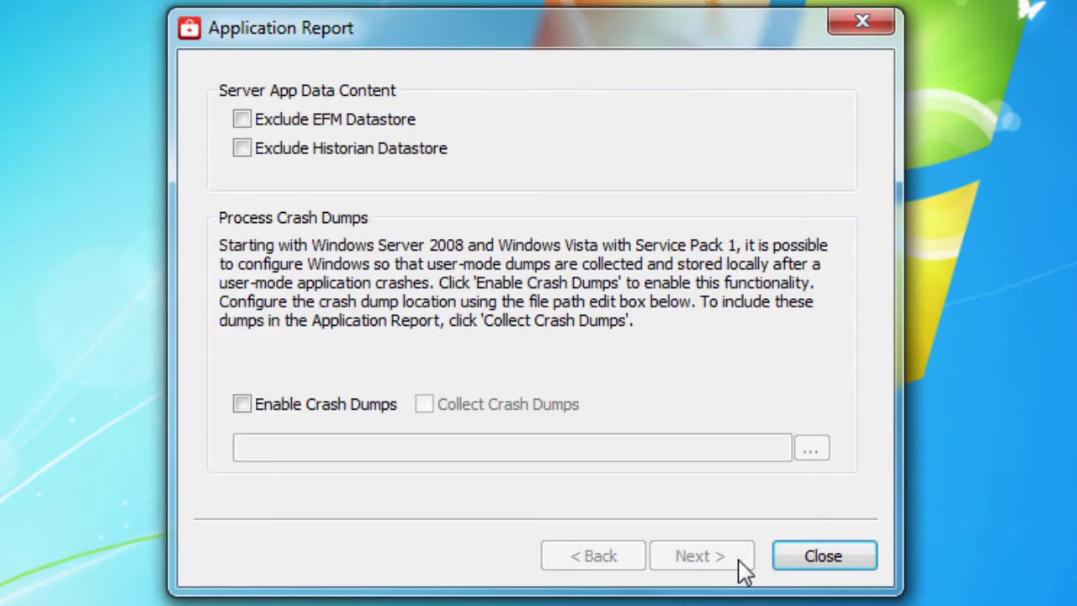
pyautogui.click(744, 570)
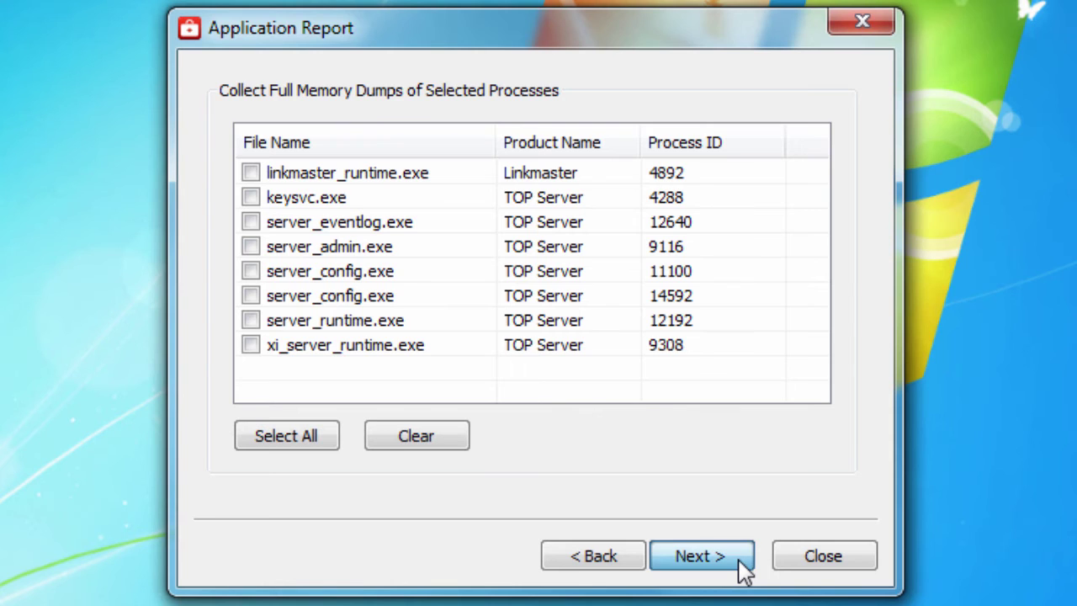
pyautogui.click(744, 570)
pyautogui.click(363, 541)
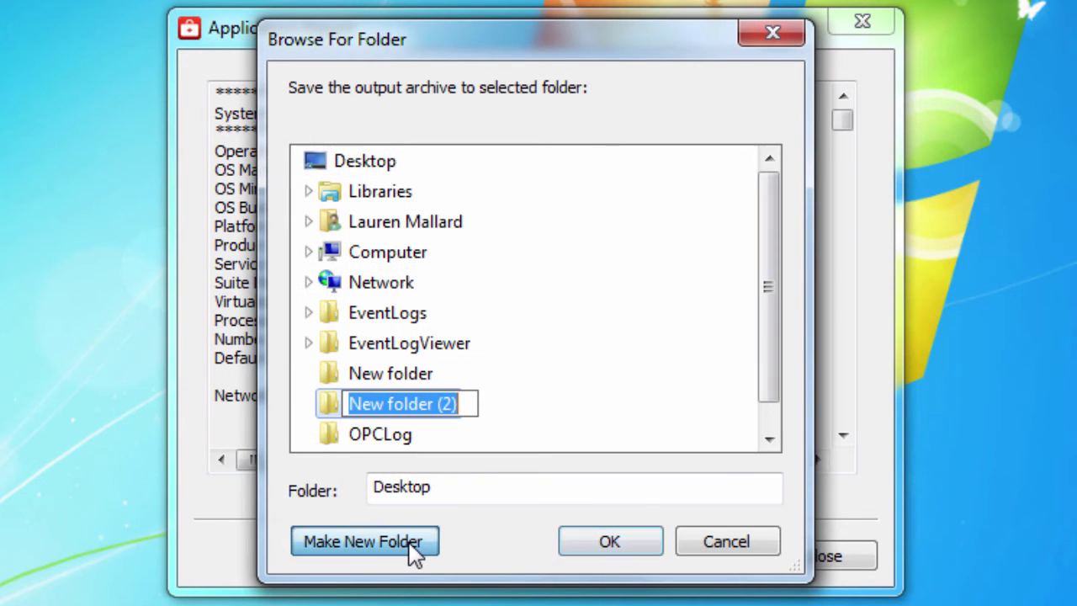
pyautogui.write('Application')
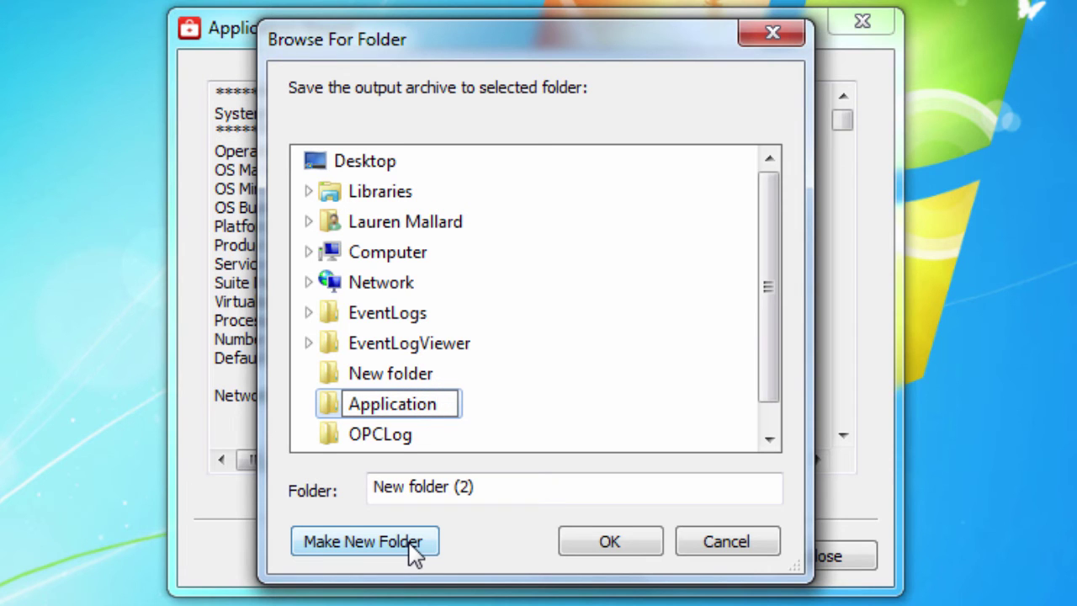
pyautogui.write(' Report')
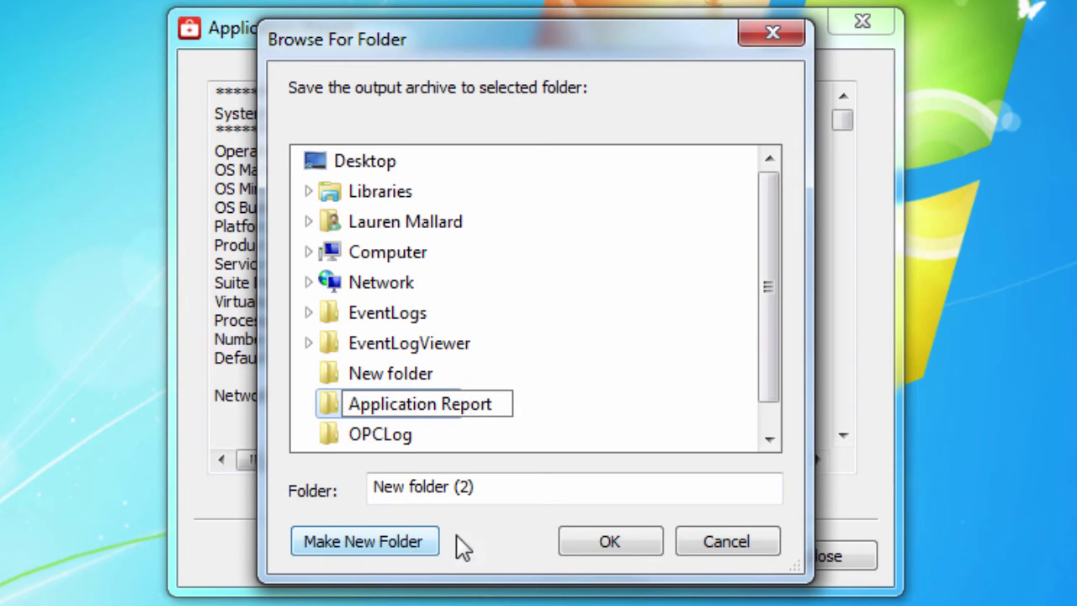
pyautogui.click(642, 543)
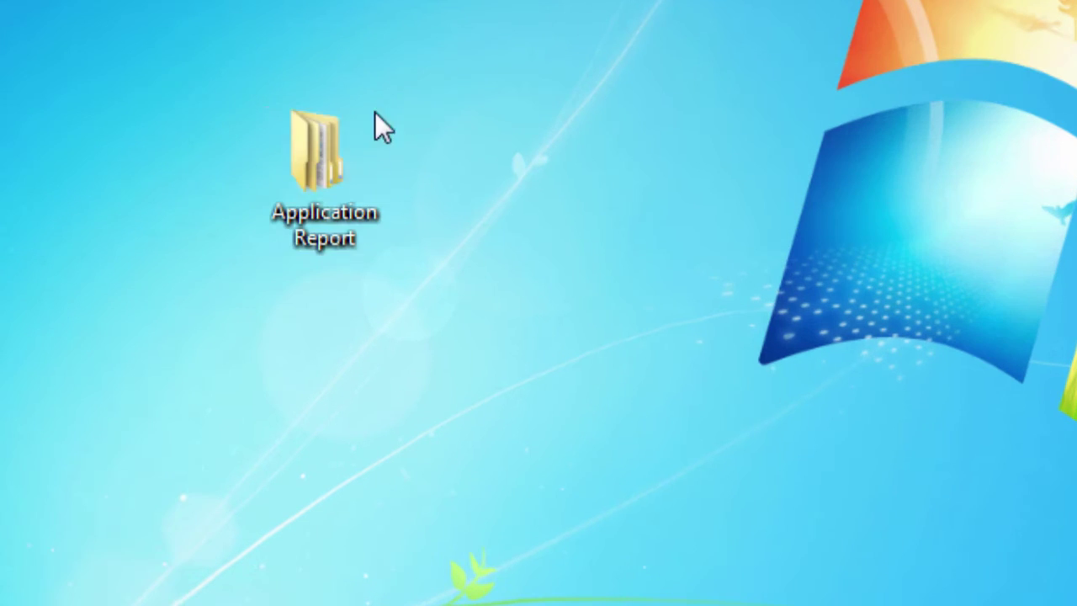
# Browse the saved report zip through its ARU folder into the TOP Server folder.
pyautogui.doubleClick(336, 156)
pyautogui.doubleClick(533, 164)
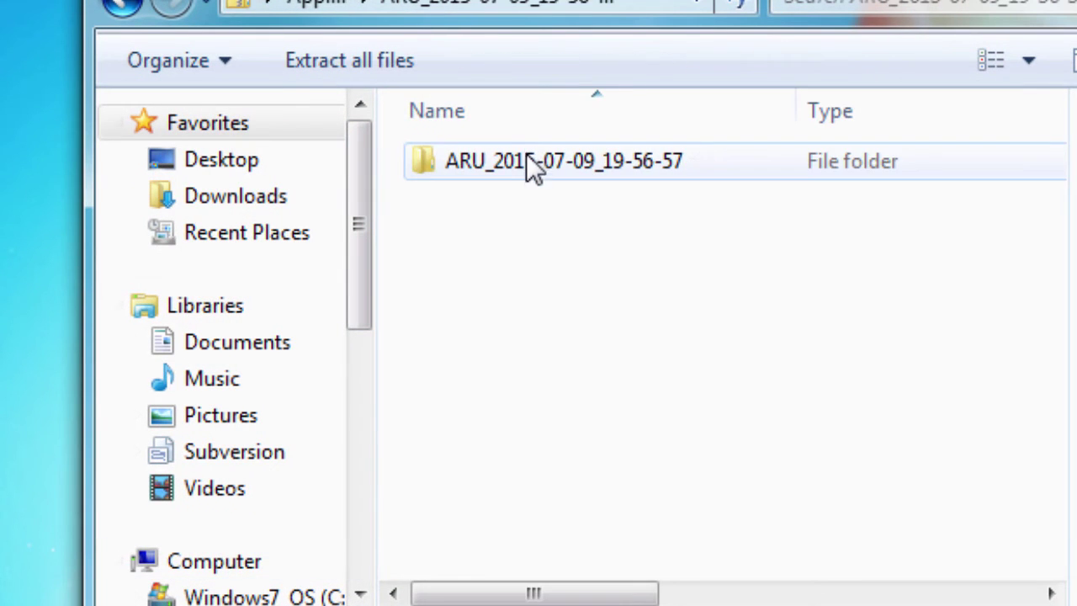
pyautogui.doubleClick(524, 165)
pyautogui.click(515, 285)
pyautogui.doubleClick(515, 278)
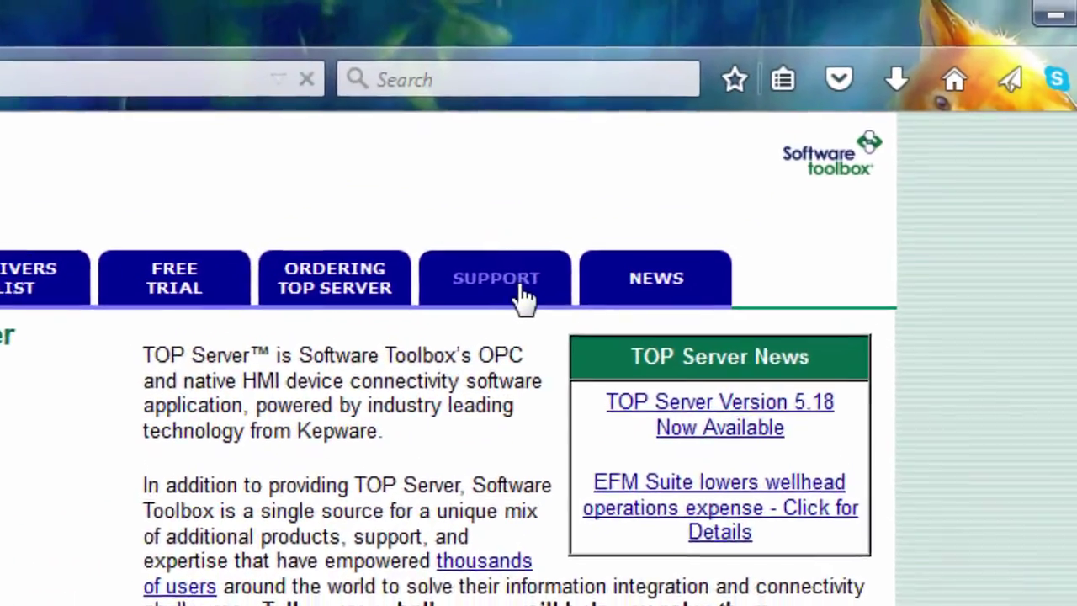
# Navigate toolboxopc.com Support through Videos/Webcasts and Application Notes to the HMI Specific guides.
pyautogui.click(722, 149)
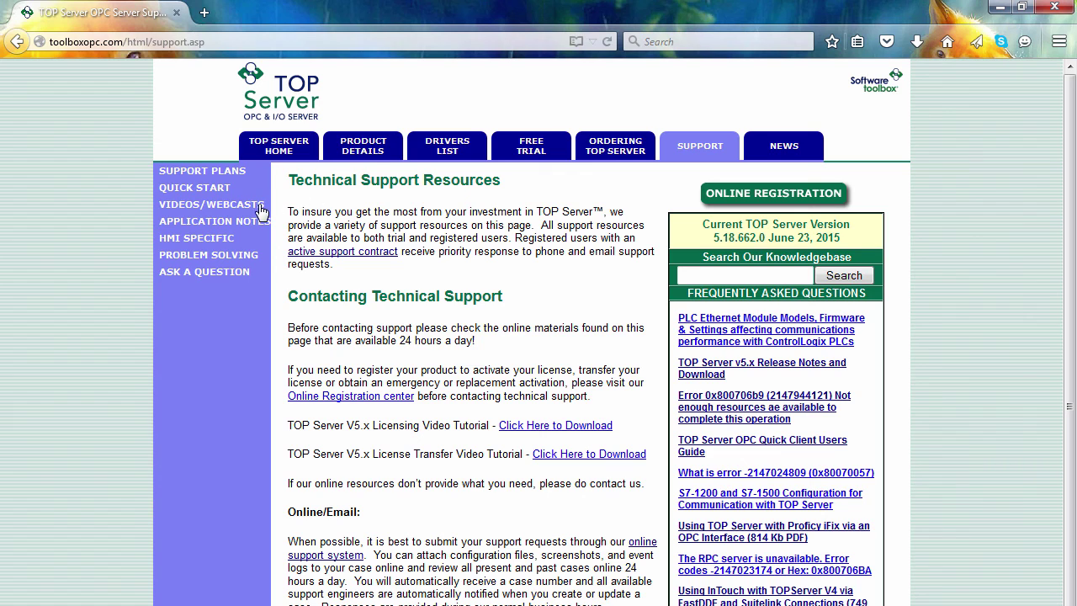
pyautogui.click(260, 210)
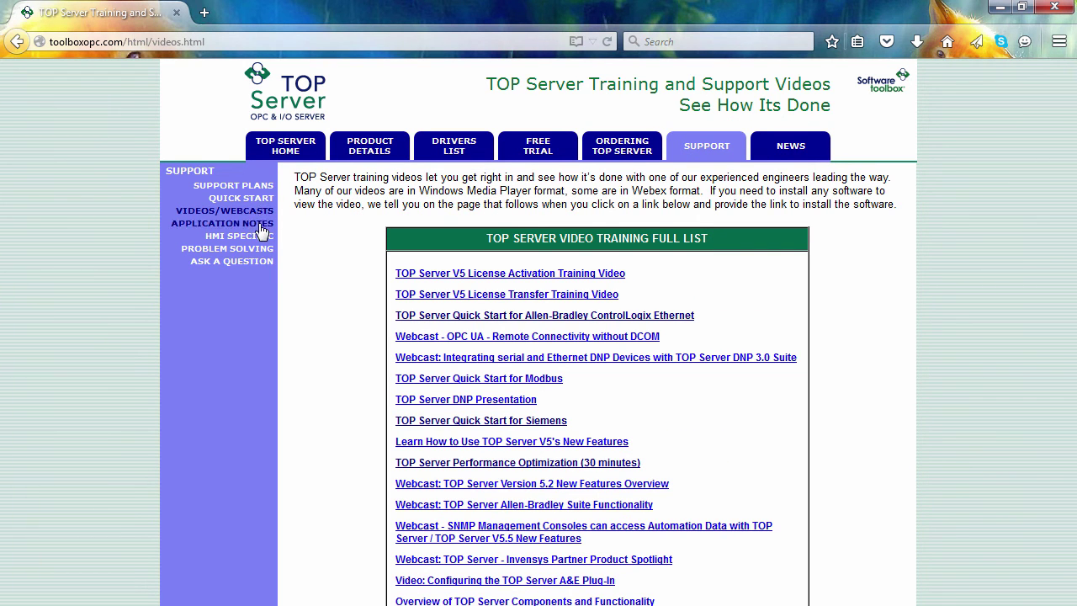
pyautogui.click(262, 228)
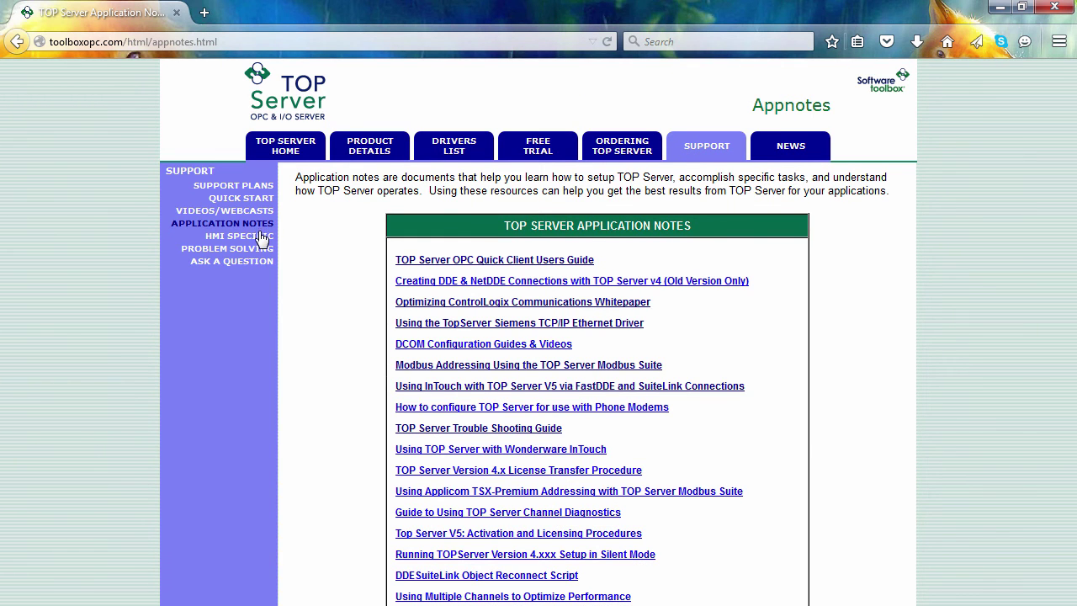
pyautogui.click(261, 238)
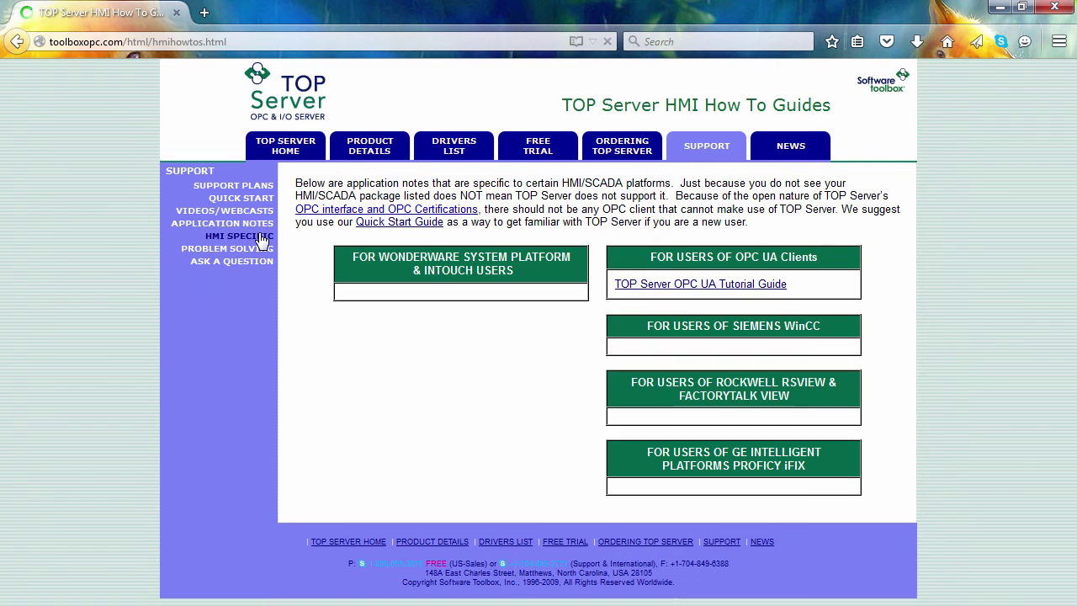